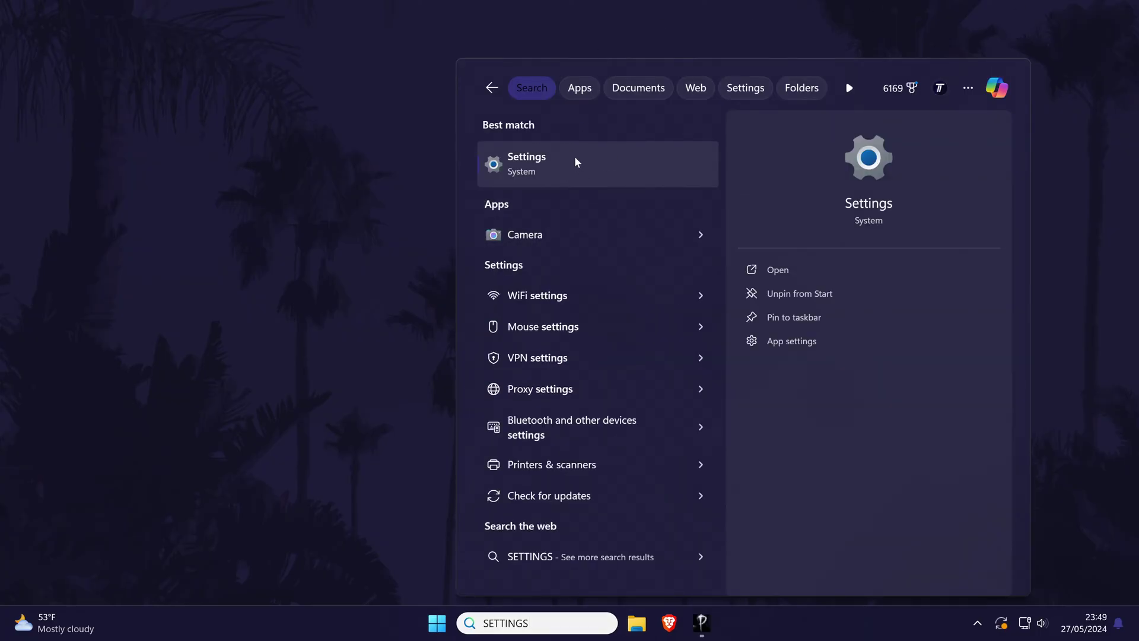
Step: Open Settings and go to System > Sound > Volume mixer to see per-app volume levels
{"action": "left_click", "coordinate": [574, 161]}
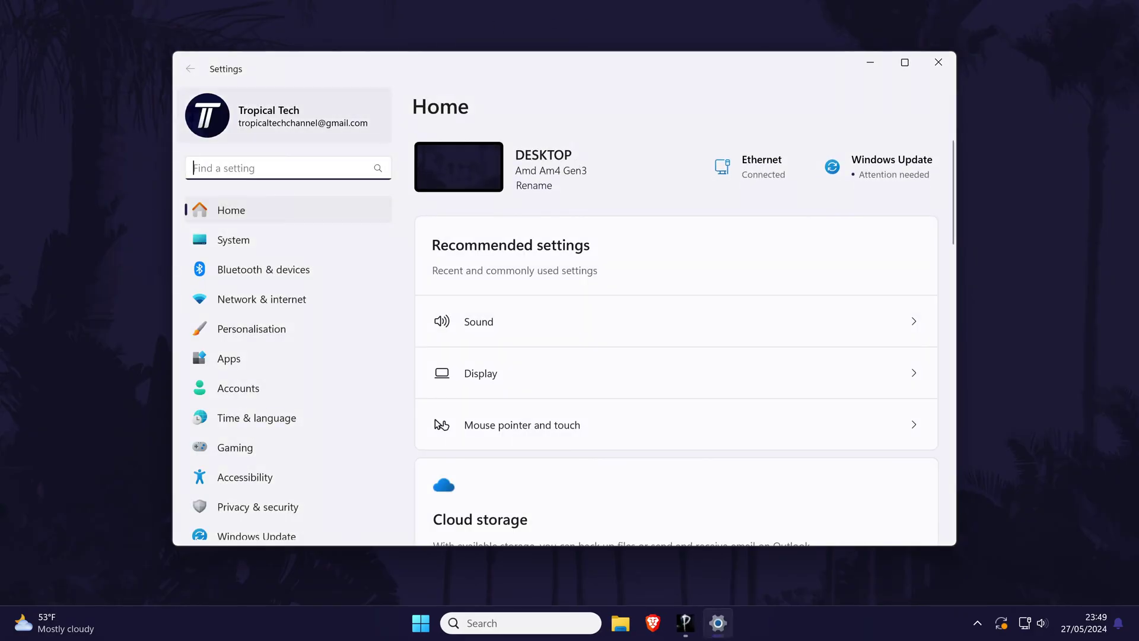
{"action": "left_click", "coordinate": [259, 239]}
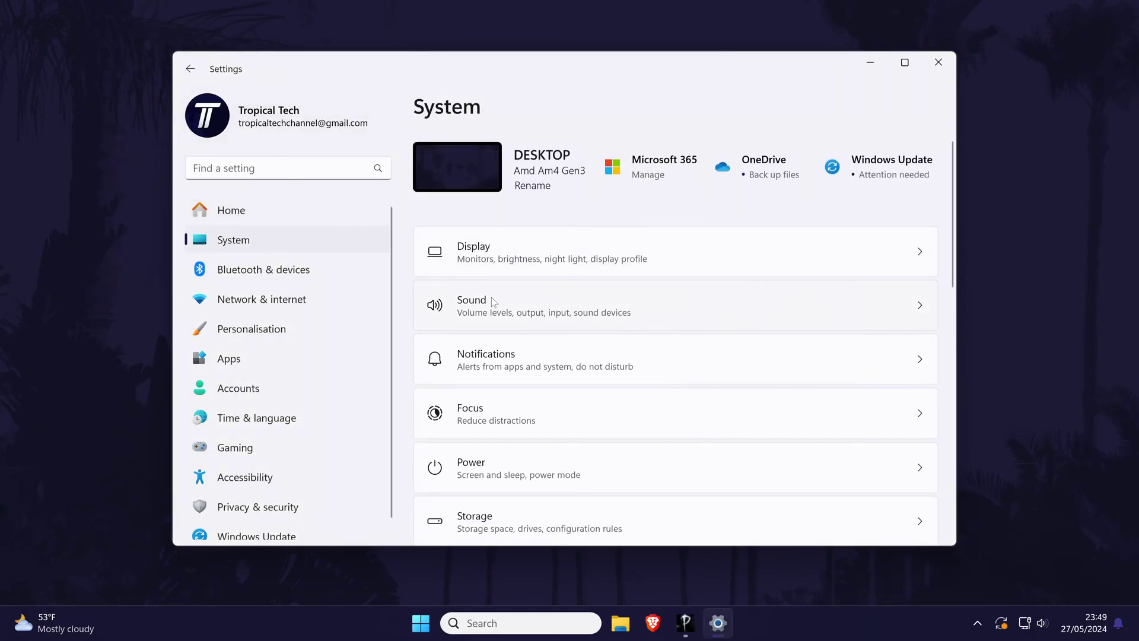
{"action": "left_click", "coordinate": [533, 296]}
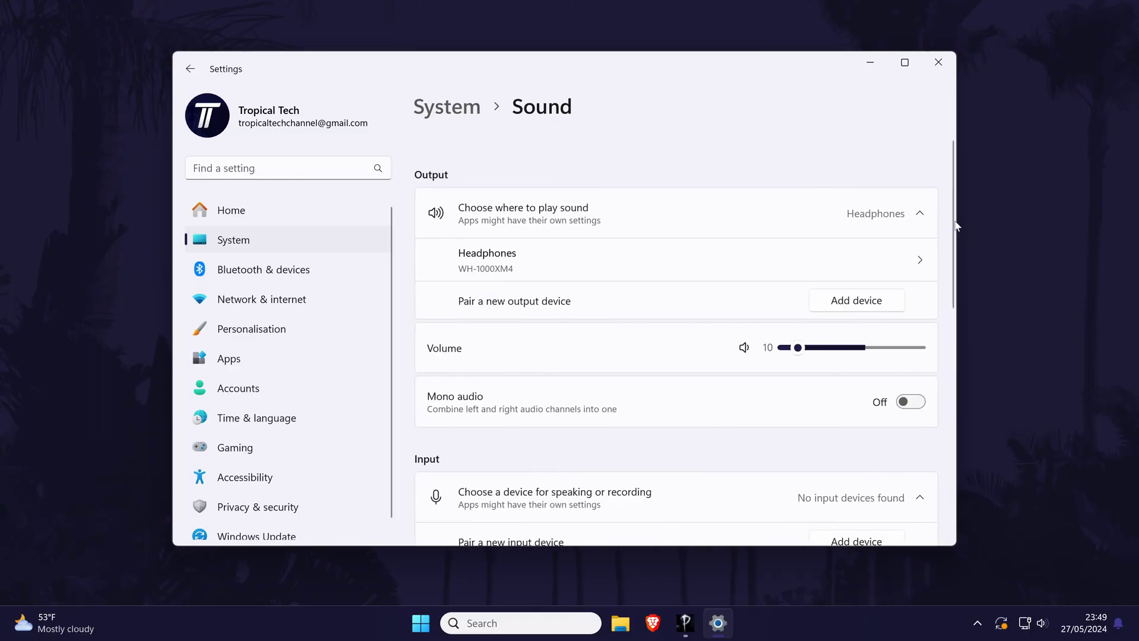
{"action": "left_click_drag", "start_coordinate": [953, 224], "coordinate": [932, 411]}
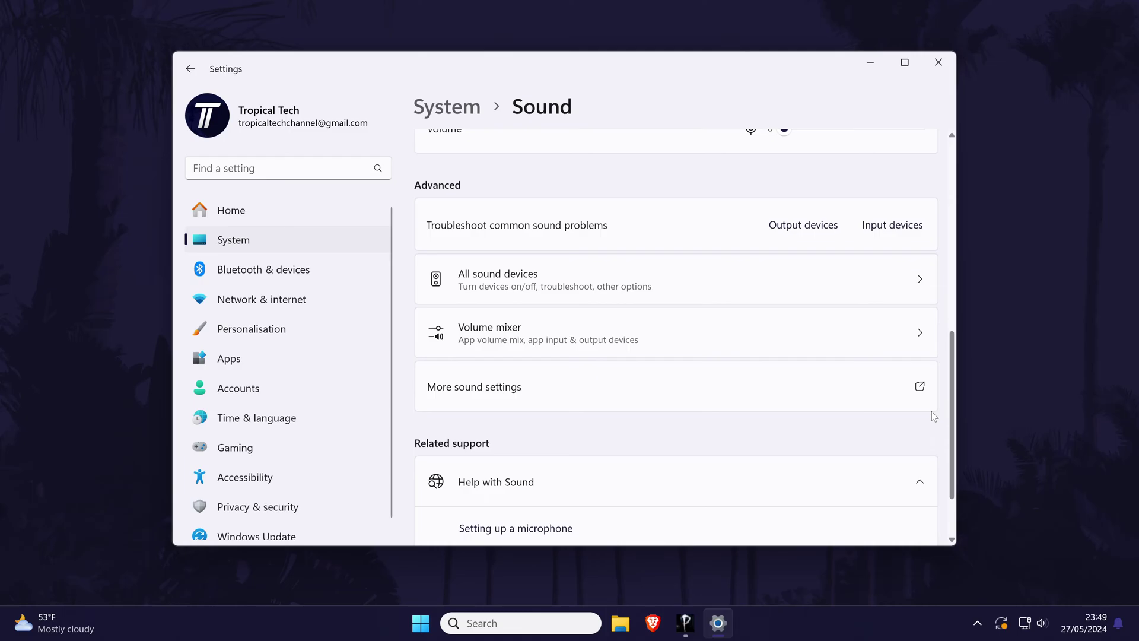
{"action": "left_click", "coordinate": [515, 331]}
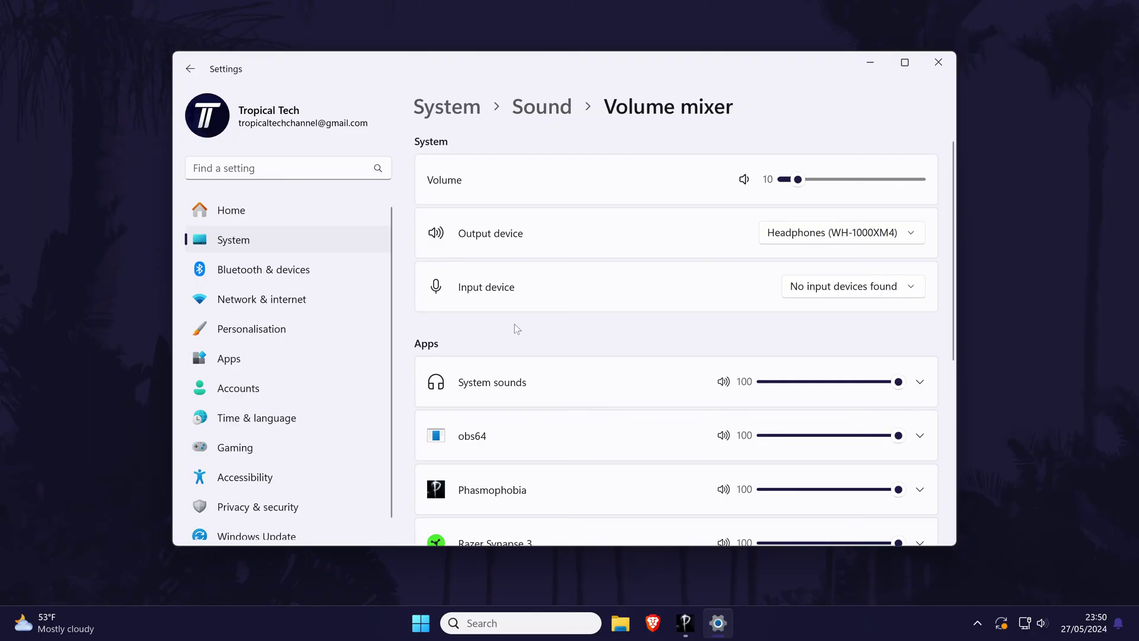
Step: Confirm Phasmophobia stays at volume 100 with Default output device, then close Settings
{"action": "scroll", "coordinate": [555, 276], "scroll_direction": "down", "scroll_amount": 3}
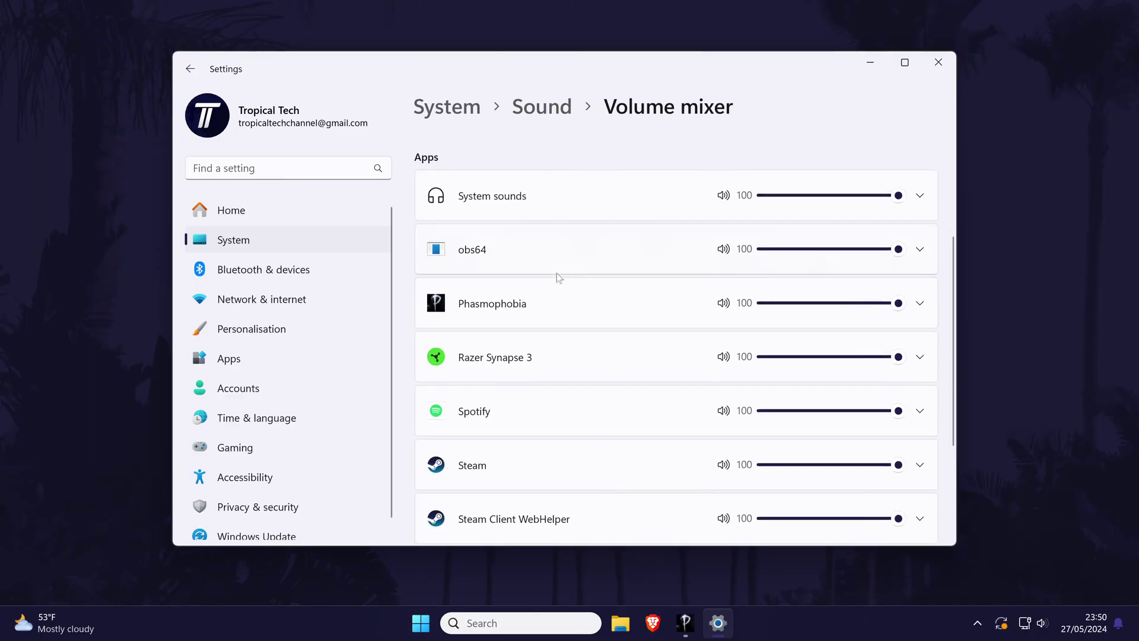
{"action": "left_click_drag", "start_coordinate": [898, 303], "coordinate": [973, 307]}
{"action": "left_click", "coordinate": [920, 302]}
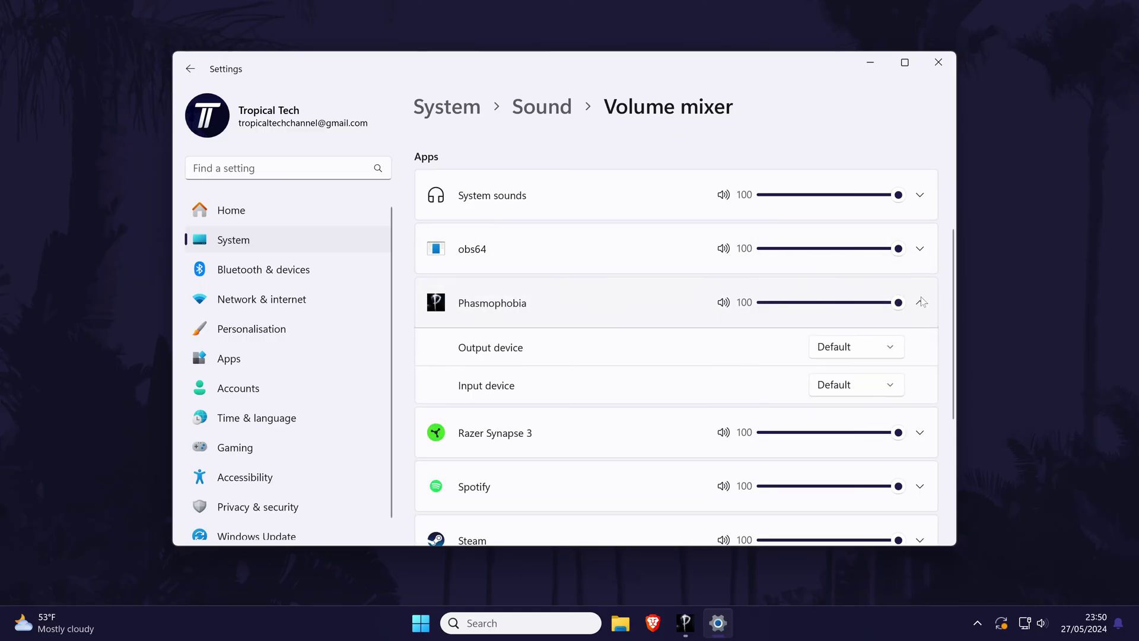
{"action": "left_click", "coordinate": [896, 345]}
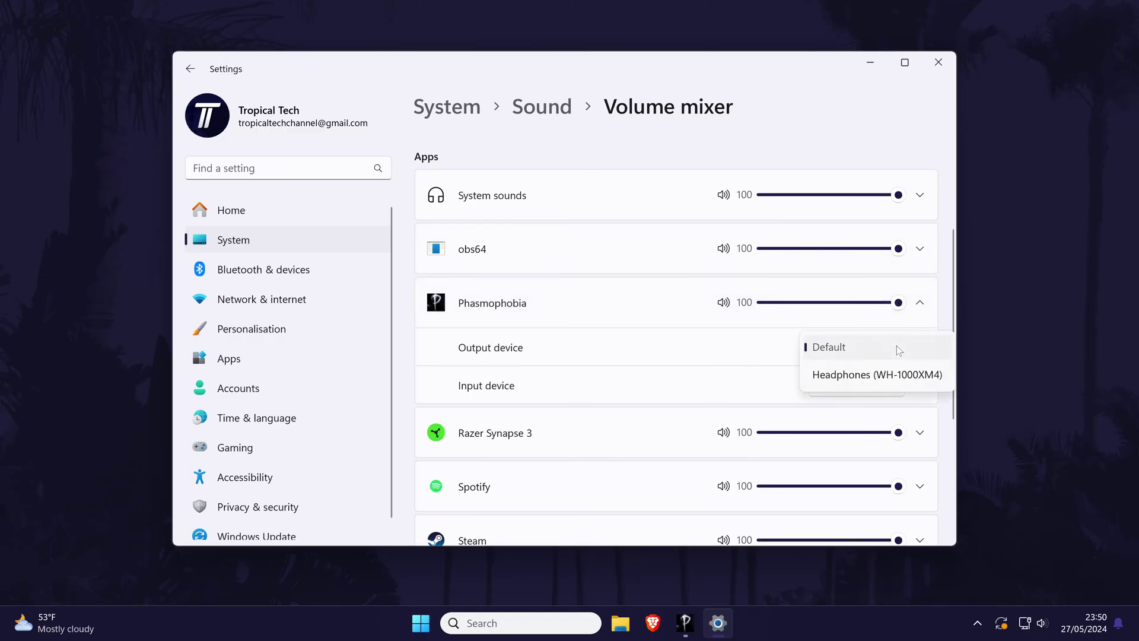
{"action": "left_click", "coordinate": [895, 348]}
{"action": "mouse_move", "coordinate": [899, 304]}
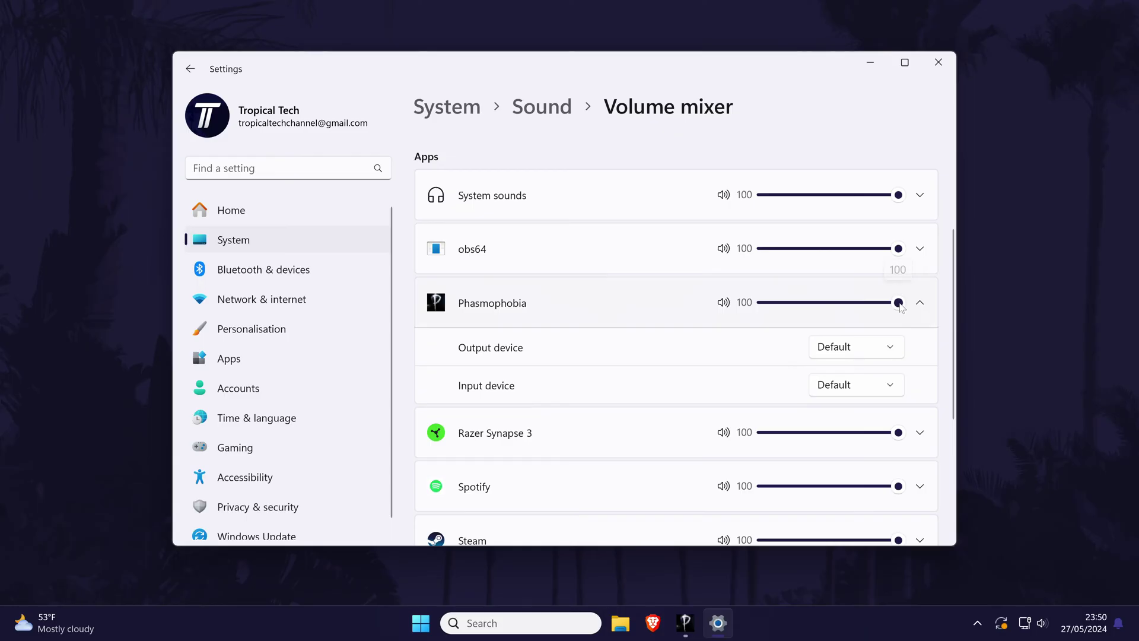
{"action": "key", "text": "alt+F4"}
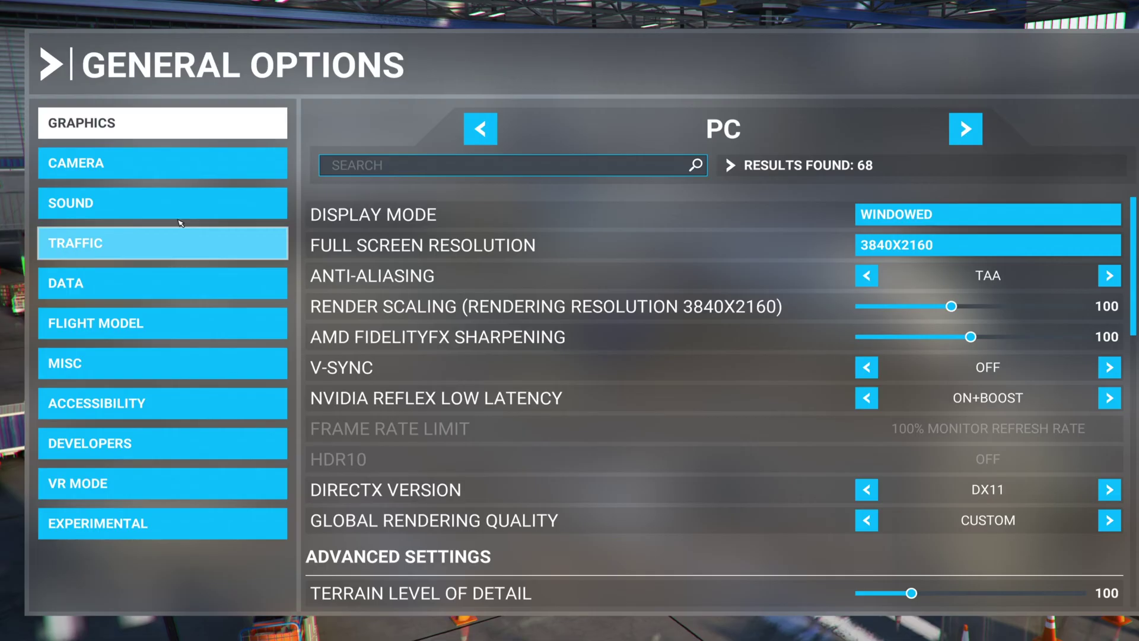
Step: In the flight simulator's Sound options, check MASTER volume at 100, then go to the desktop
{"action": "left_click", "coordinate": [143, 212]}
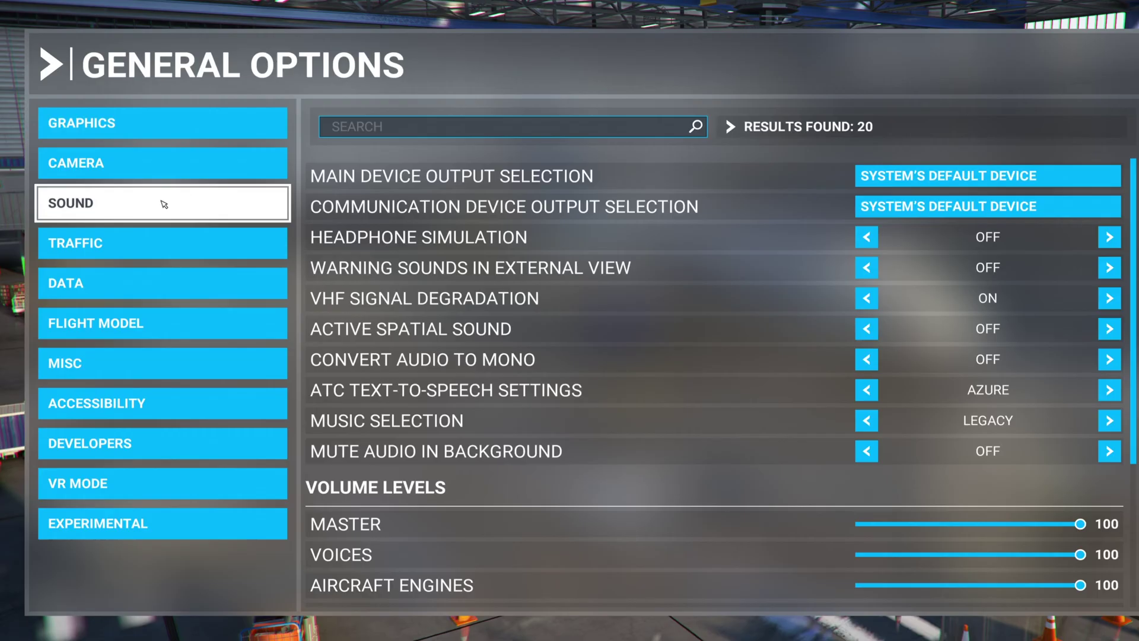
{"action": "left_click_drag", "start_coordinate": [1130, 208], "coordinate": [1129, 356]}
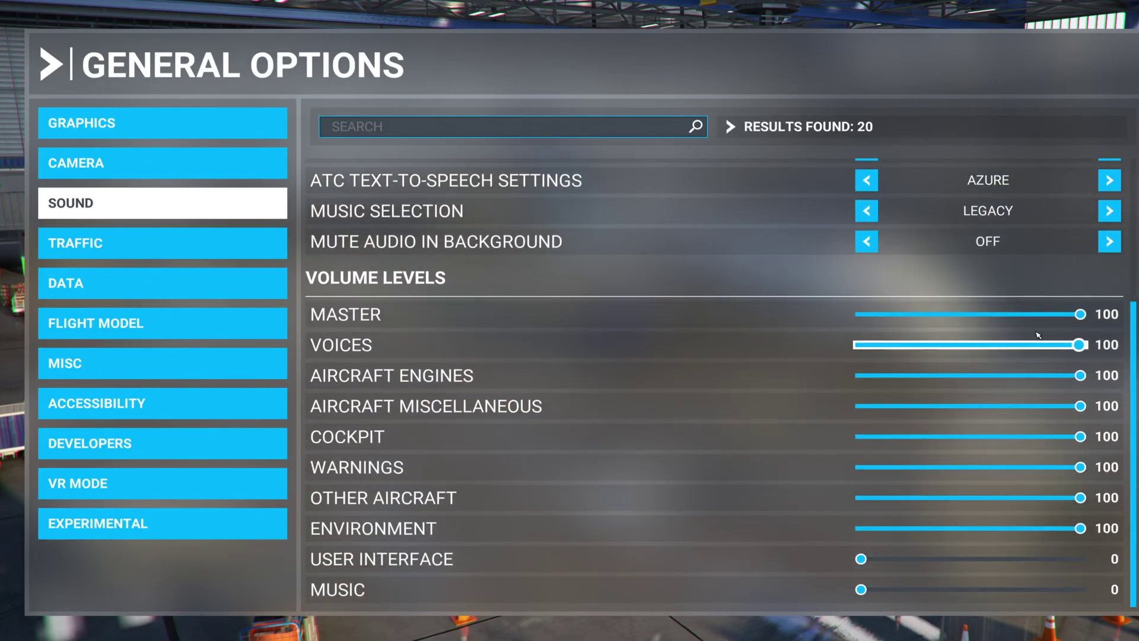
{"action": "left_click_drag", "start_coordinate": [1075, 326], "coordinate": [1130, 341]}
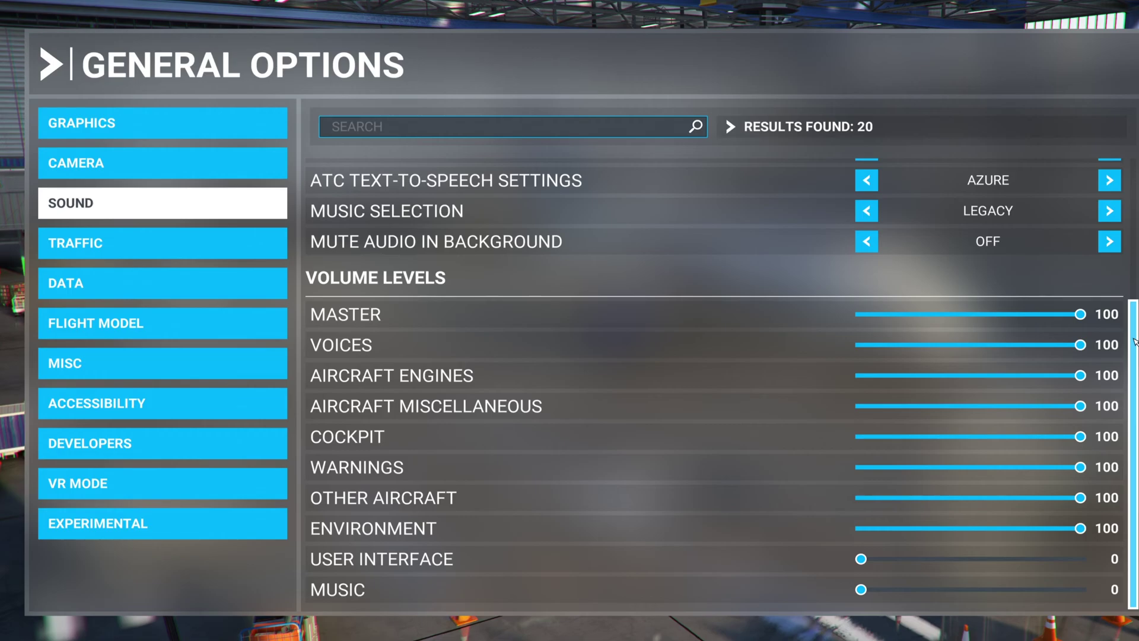
{"action": "key", "text": "super+d"}
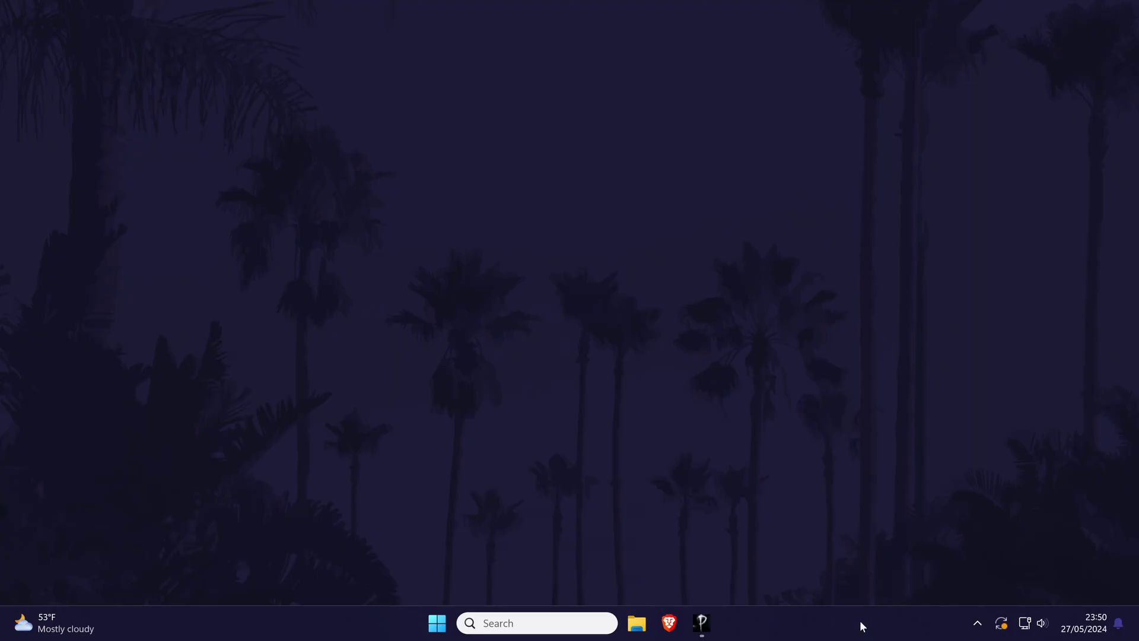
Step: Close the Phasmophobia window from its taskbar icon
{"action": "right_click", "coordinate": [702, 623]}
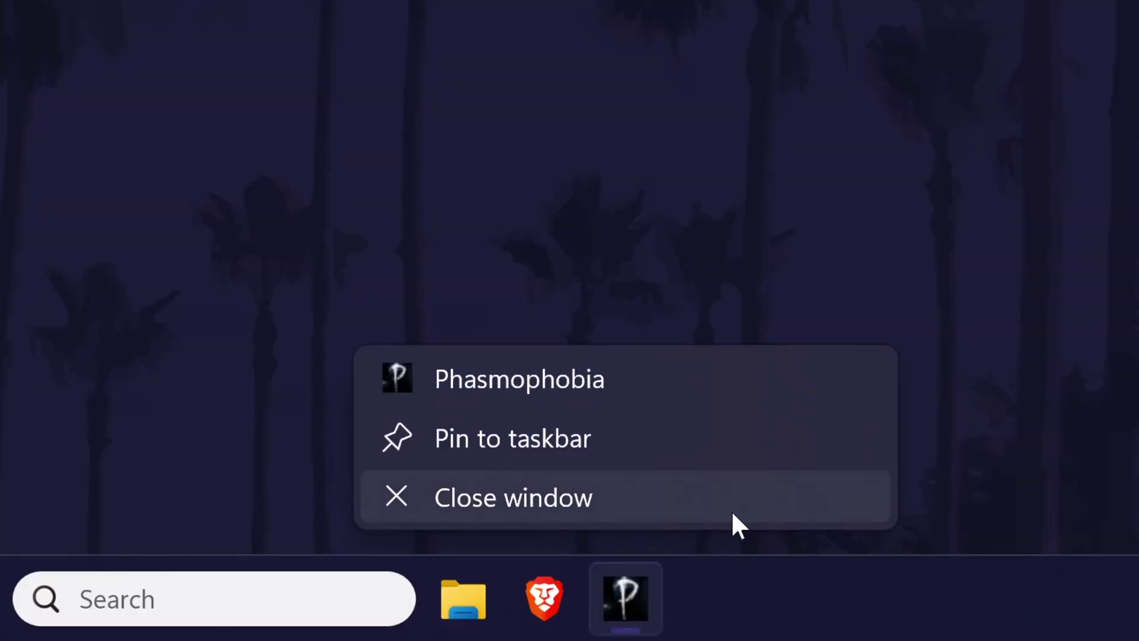
{"action": "left_click", "coordinate": [613, 512]}
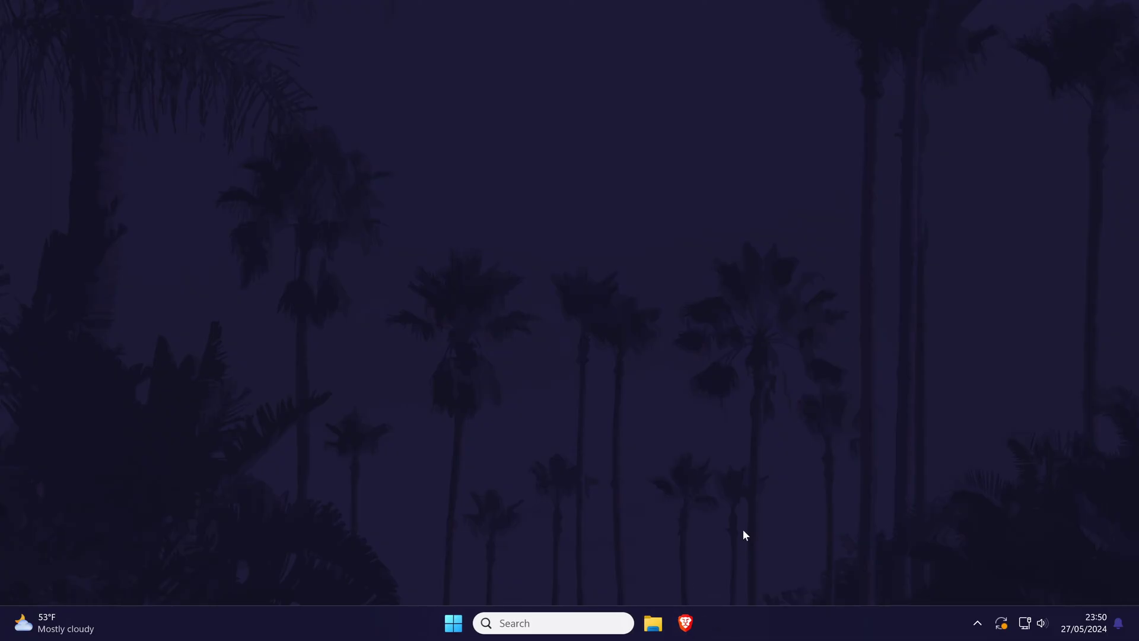
{"action": "key", "text": "ctrl+shift+Escape"}
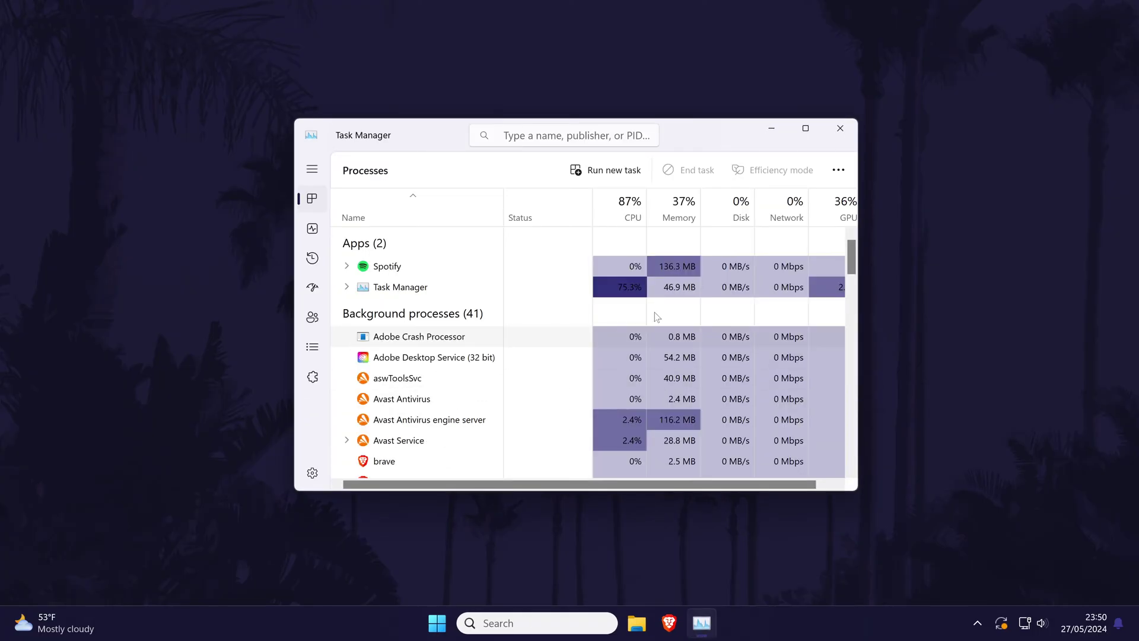
{"action": "scroll", "coordinate": [498, 318], "scroll_direction": "down", "scroll_amount": 2}
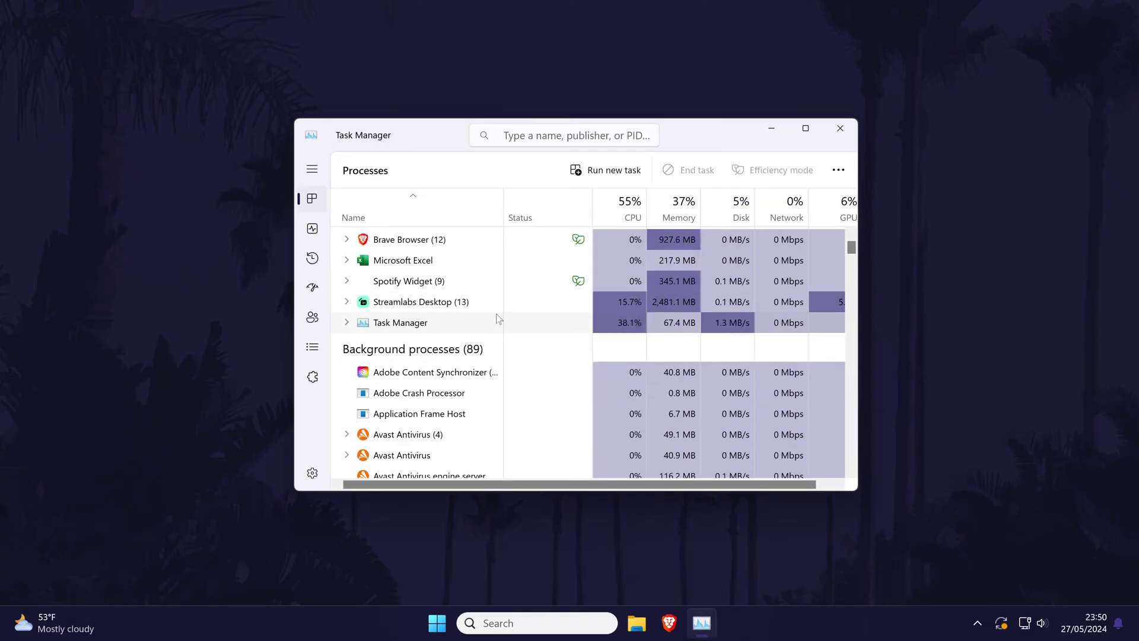
{"action": "scroll", "coordinate": [501, 324], "scroll_direction": "down", "scroll_amount": 5}
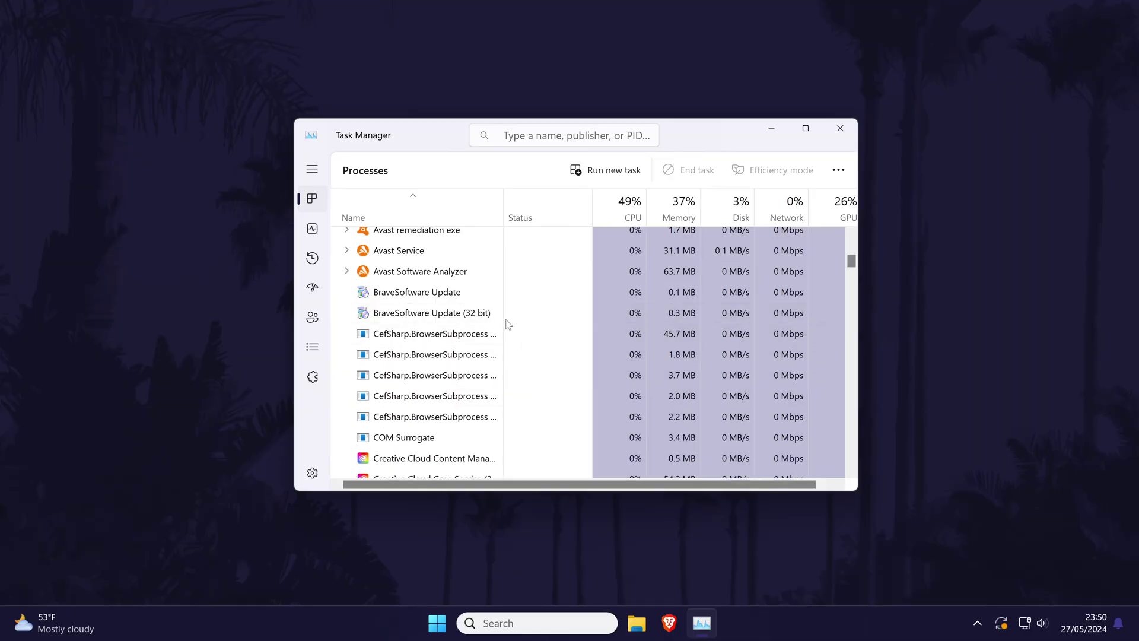
{"action": "left_click", "coordinate": [840, 127]}
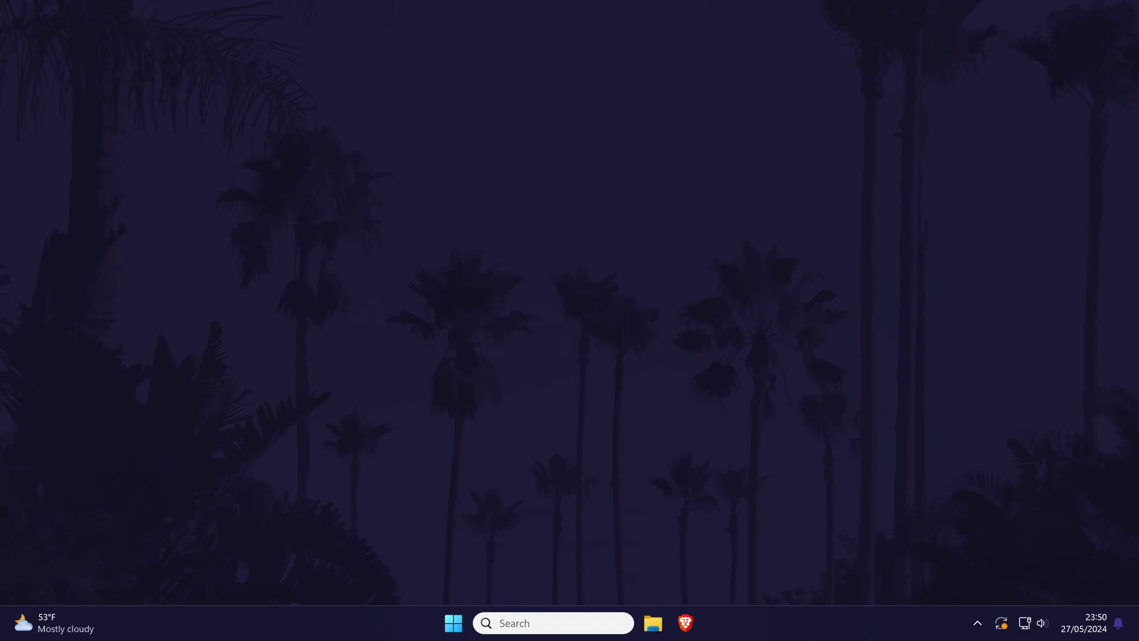
Step: Search 'troubleshoot' from Start and open Troubleshoot settings > Other troubleshooters
{"action": "left_click", "coordinate": [525, 622]}
{"action": "type", "text": "troub"}
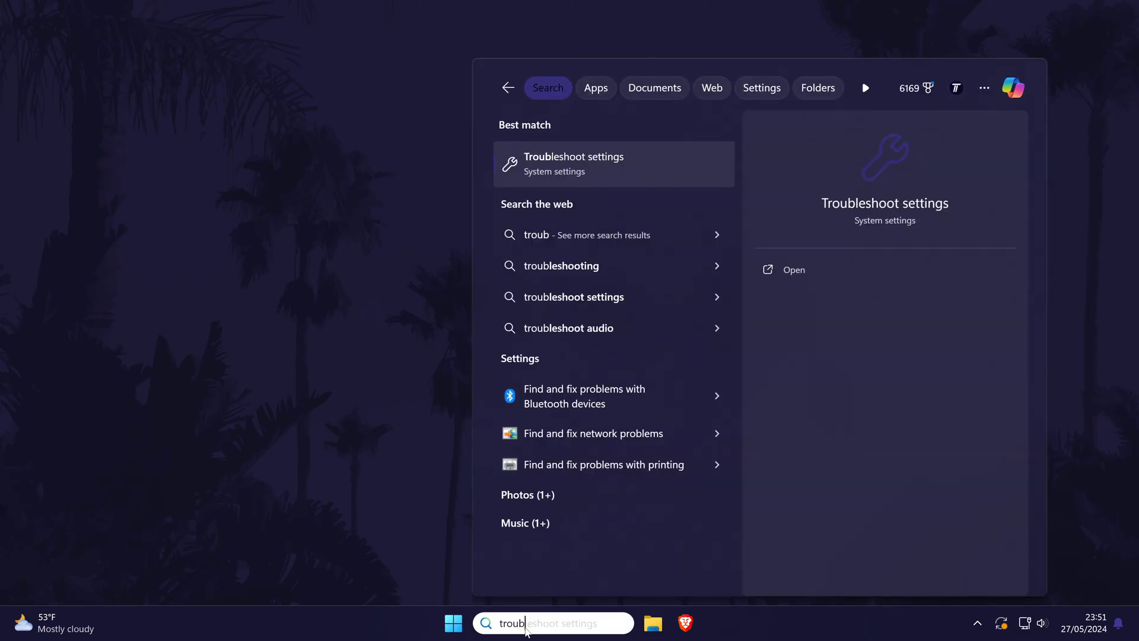
{"action": "type", "text": "leshoot"}
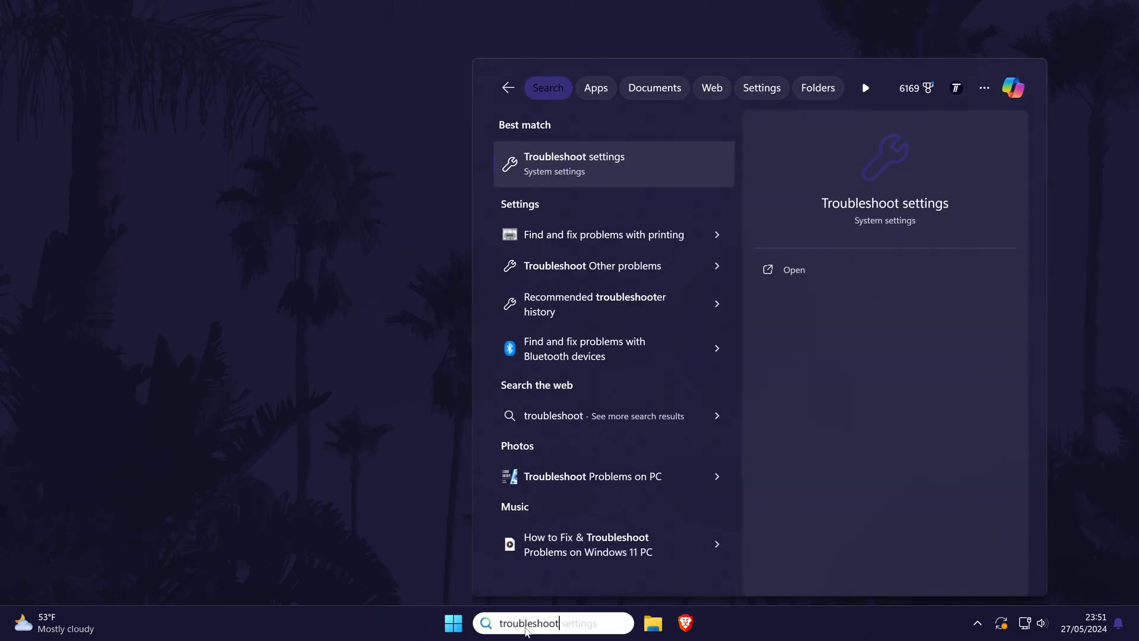
{"action": "left_click", "coordinate": [628, 162]}
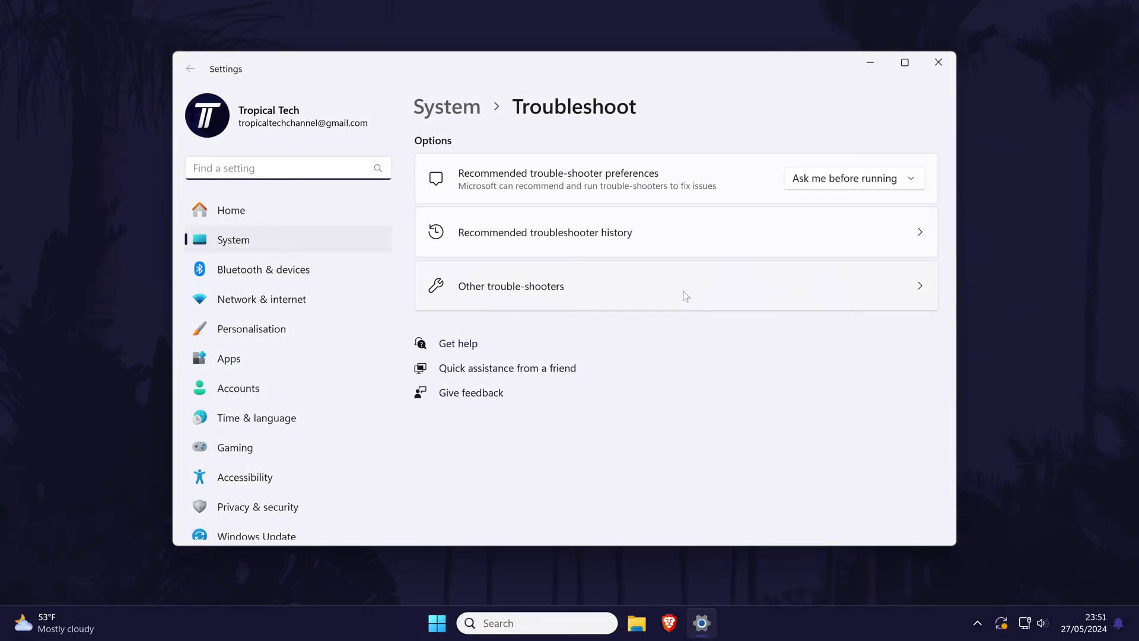
{"action": "left_click", "coordinate": [599, 289]}
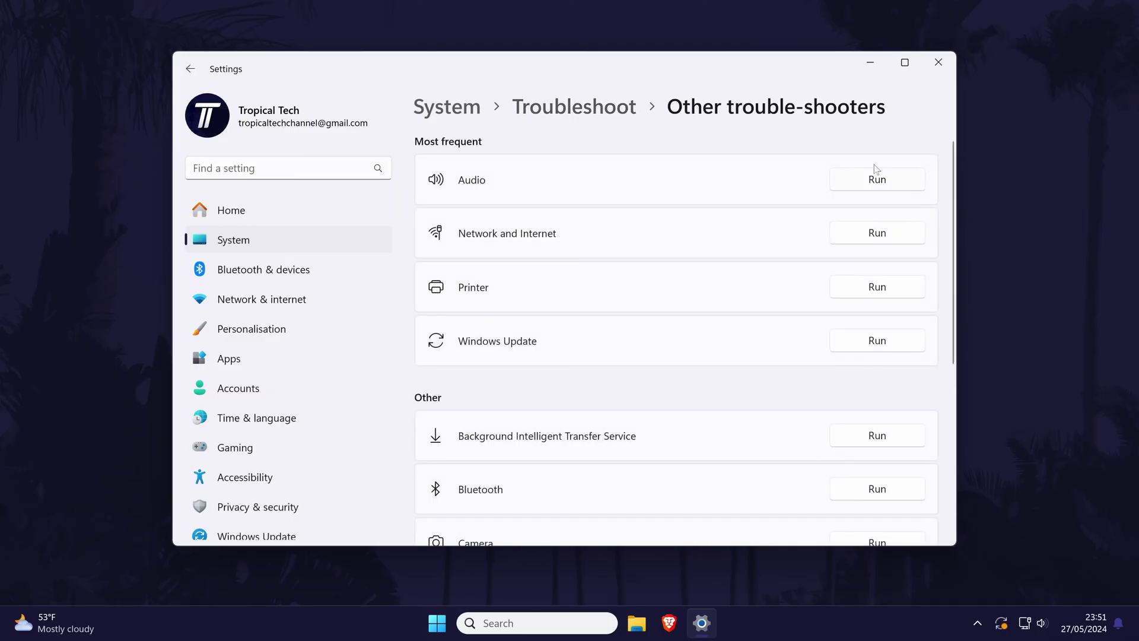
Step: Run the Audio troubleshooter and agree to the automated audio diagnostics in Get Help
{"action": "left_click", "coordinate": [877, 179]}
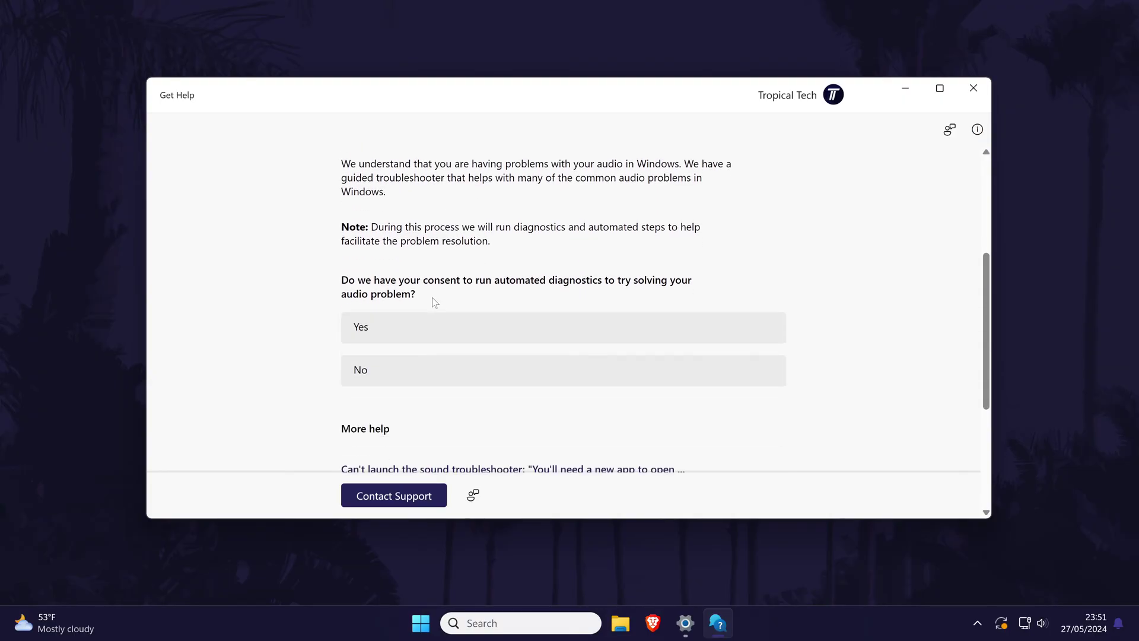
{"action": "left_click_drag", "start_coordinate": [423, 279], "coordinate": [592, 280]}
{"action": "left_click", "coordinate": [564, 311]}
{"action": "left_click", "coordinate": [537, 329]}
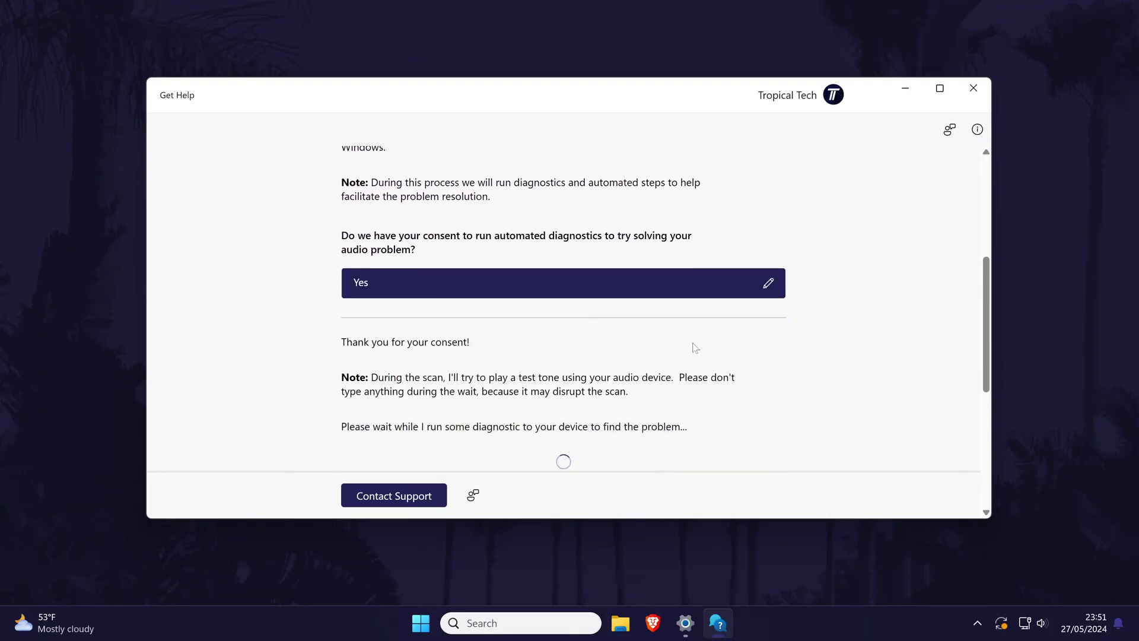
{"action": "scroll", "coordinate": [828, 363], "scroll_direction": "down", "scroll_amount": 1}
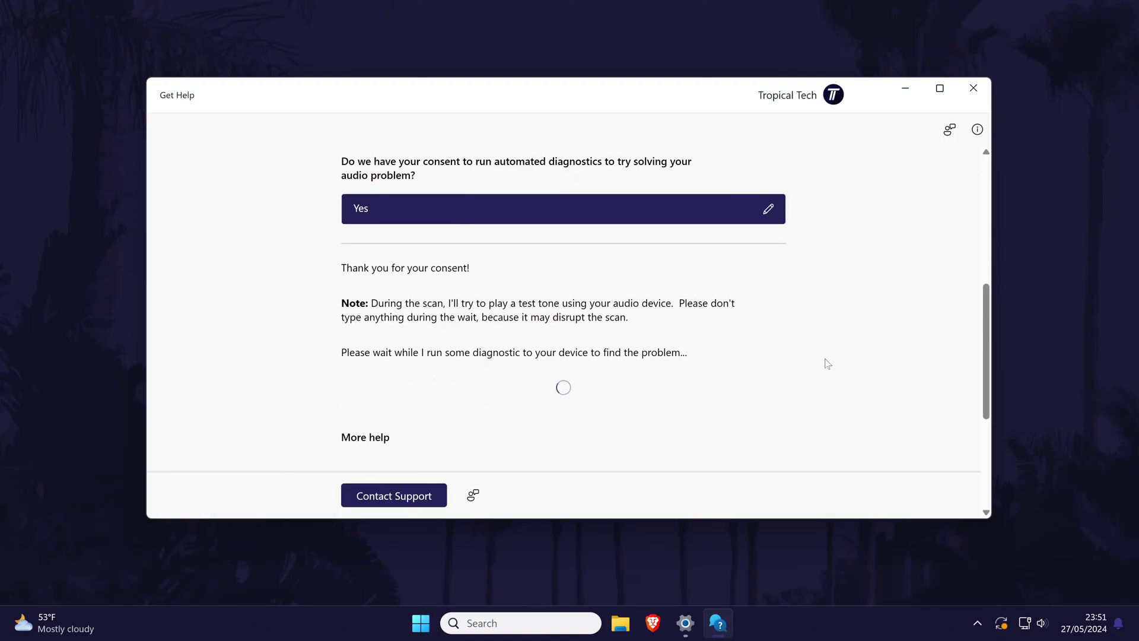
{"action": "scroll", "coordinate": [827, 363], "scroll_direction": "down", "scroll_amount": 1}
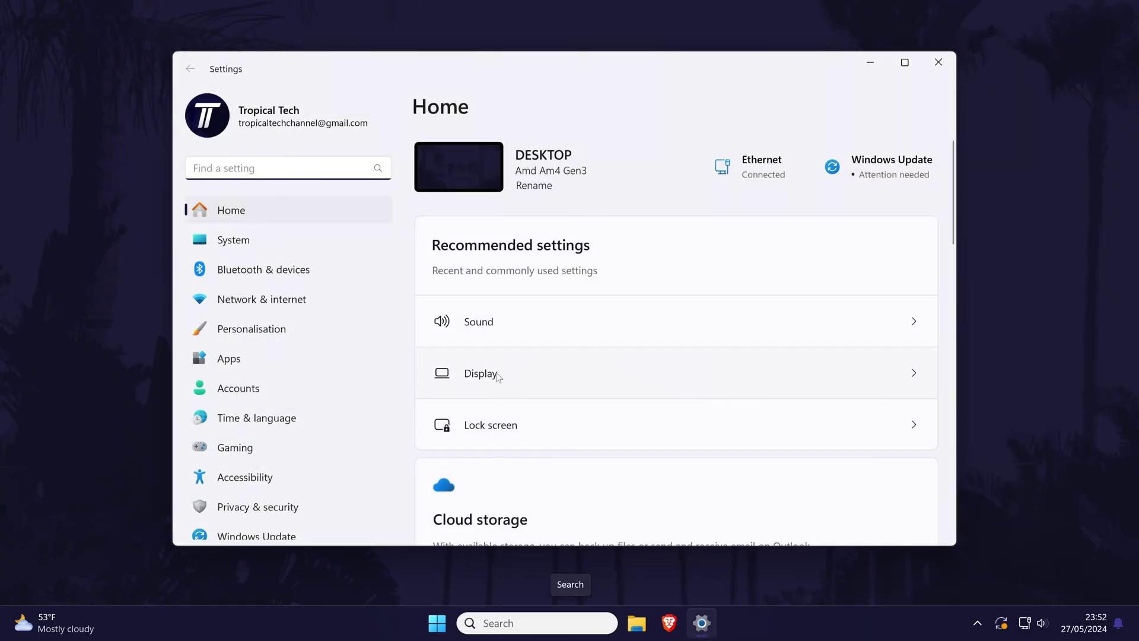
Step: From System > Sound, open More sound settings to show the Playback devices list
{"action": "left_click", "coordinate": [276, 244]}
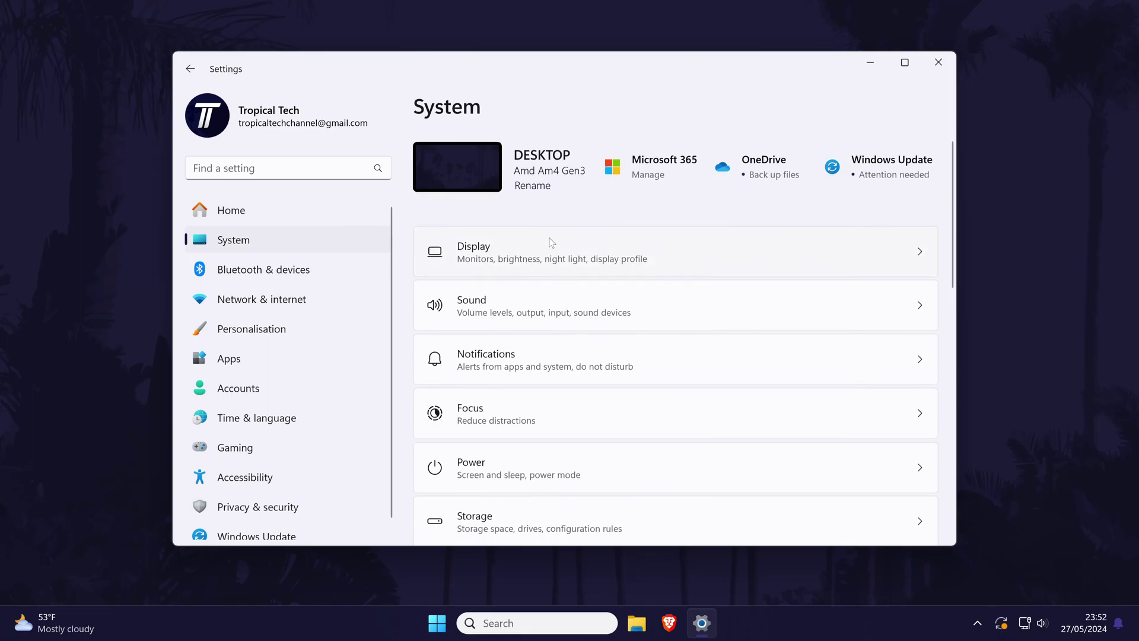
{"action": "left_click", "coordinate": [530, 300]}
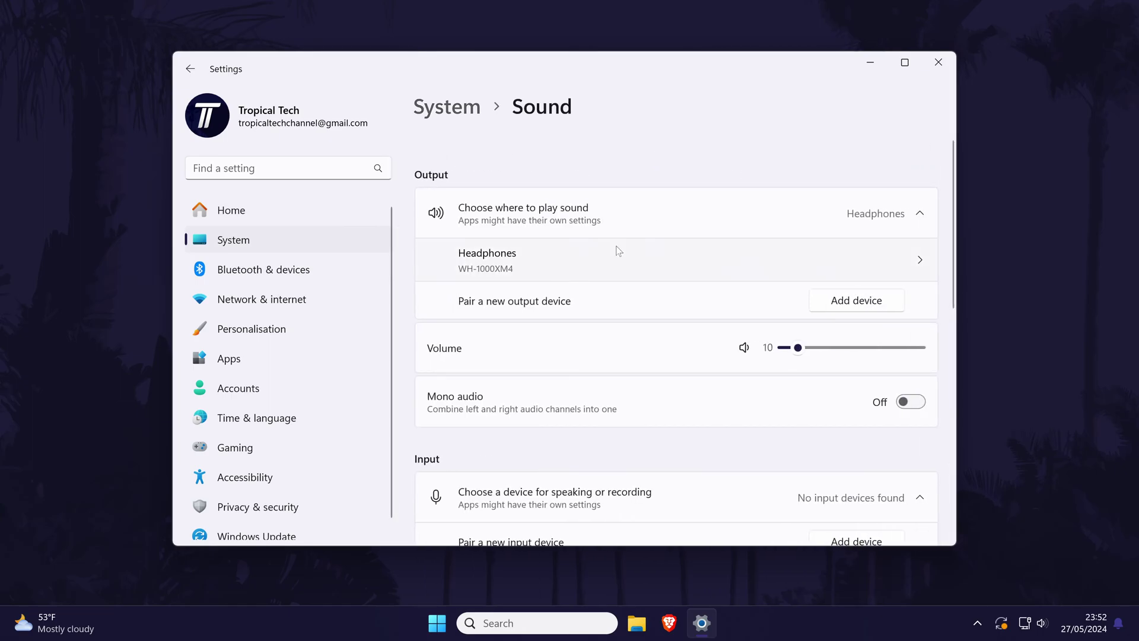
{"action": "scroll", "coordinate": [617, 250], "scroll_direction": "down", "scroll_amount": 10}
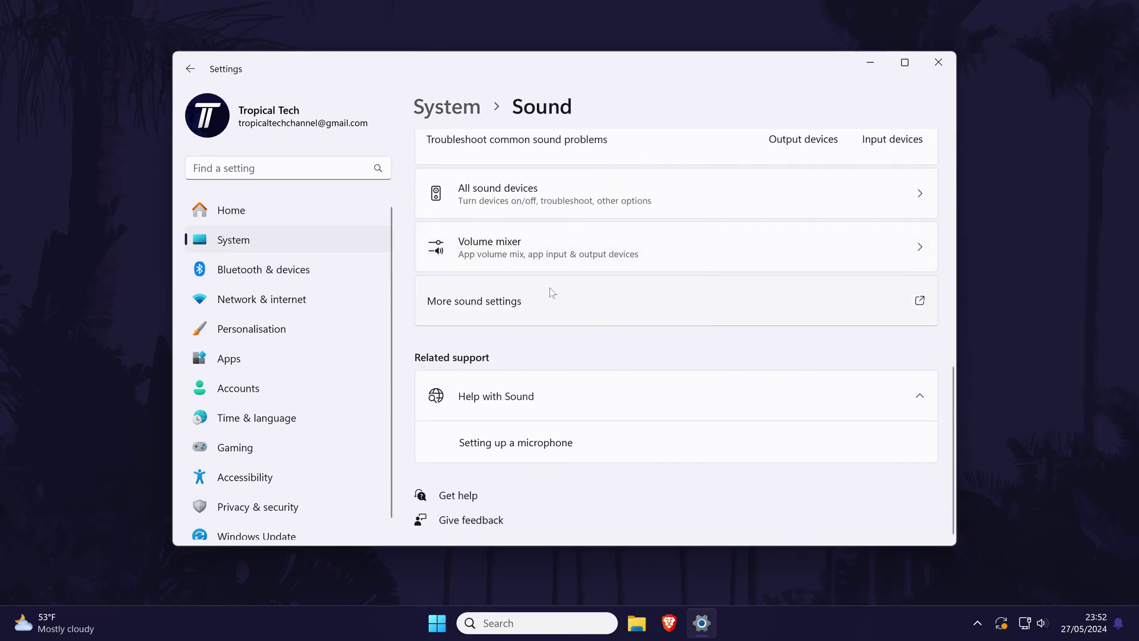
{"action": "left_click", "coordinate": [550, 301]}
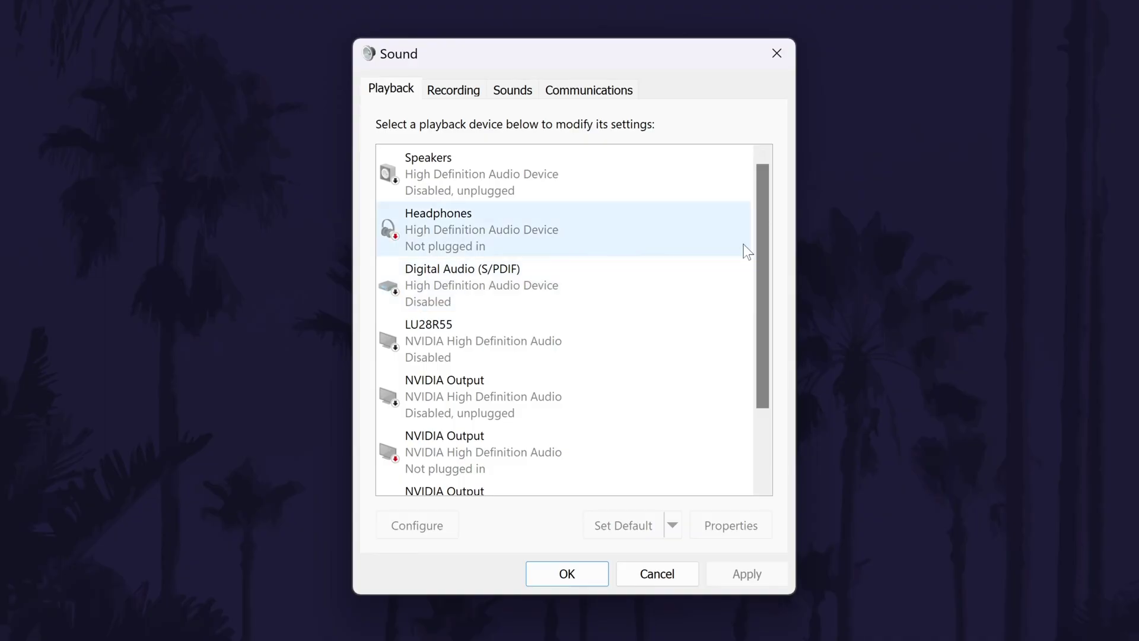
Step: Select the WH-1000XM4 headphones as default and leave the NVIDIA outputs unchanged
{"action": "left_click_drag", "start_coordinate": [764, 248], "coordinate": [748, 349]}
{"action": "left_click", "coordinate": [510, 464]}
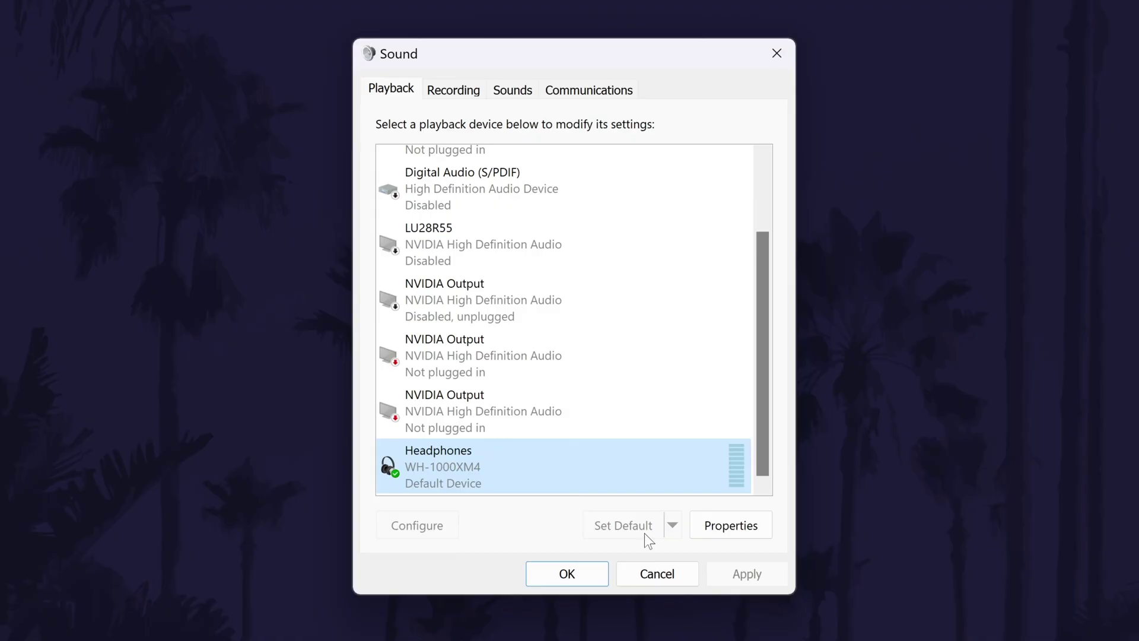
{"action": "right_click", "coordinate": [537, 409]}
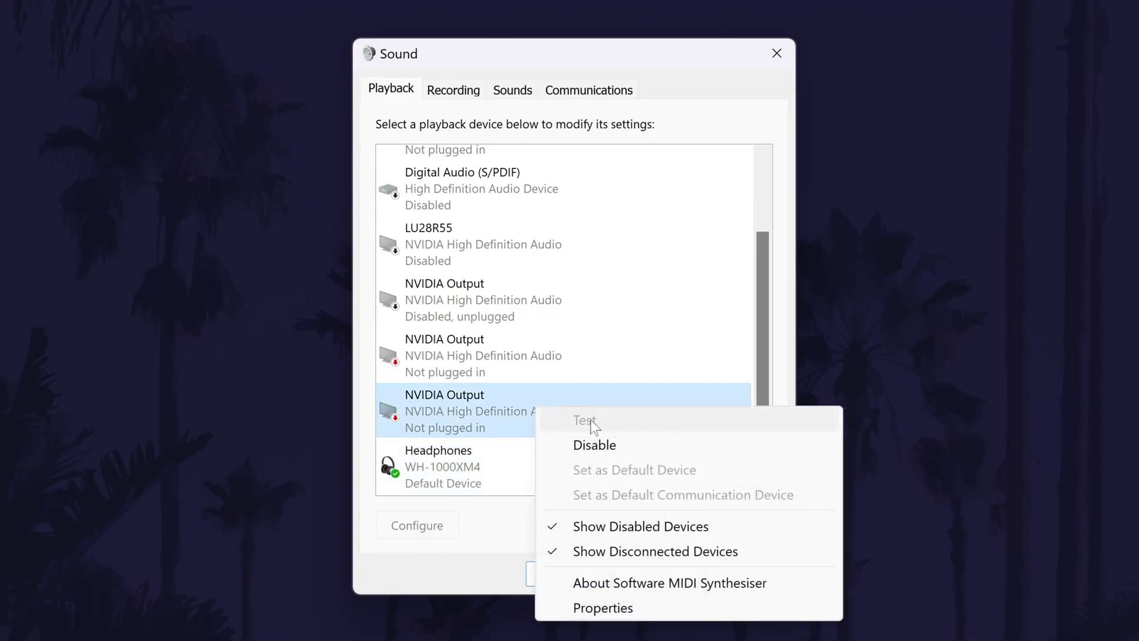
{"action": "right_click", "coordinate": [593, 355]}
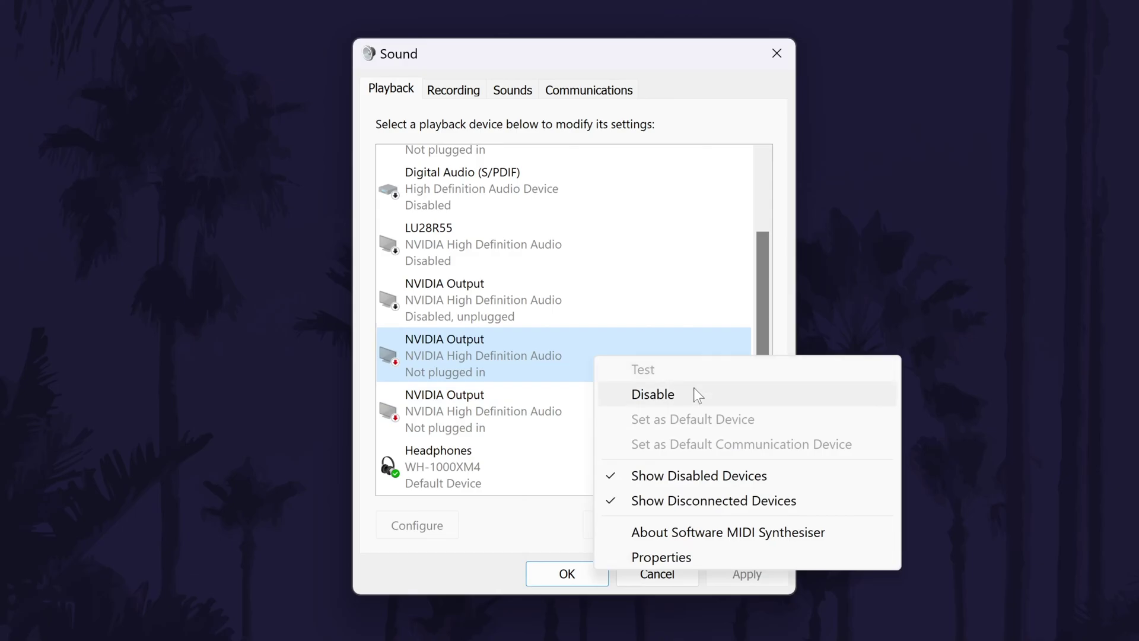
{"action": "left_click", "coordinate": [766, 347]}
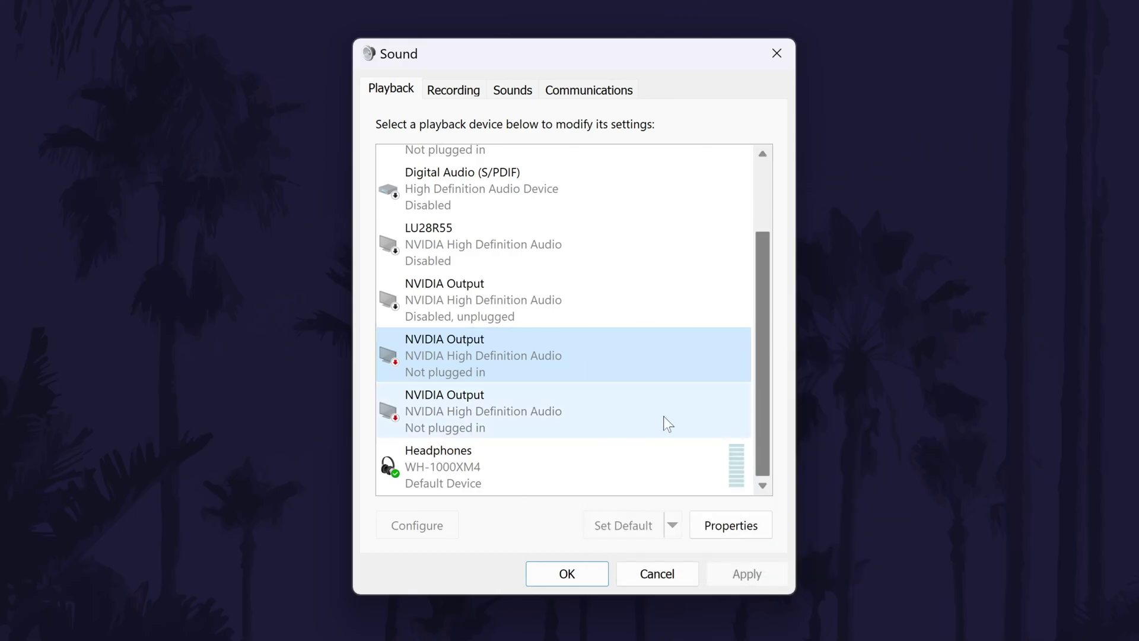
Step: Disable all enhancements in the headphones' properties
{"action": "double_click", "coordinate": [501, 460]}
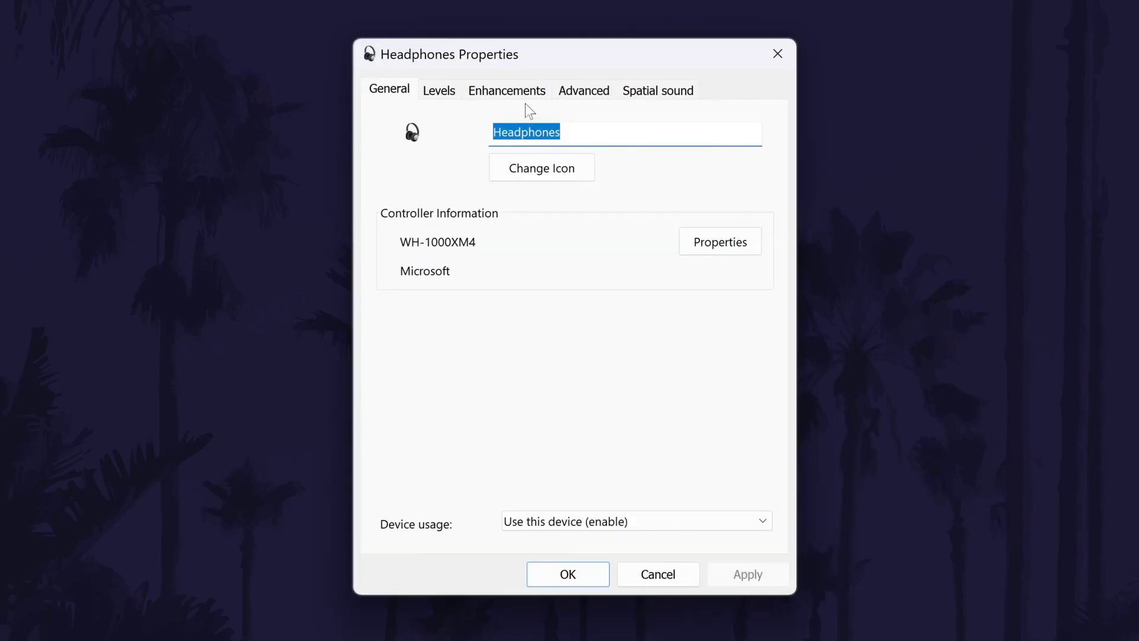
{"action": "left_click", "coordinate": [507, 95]}
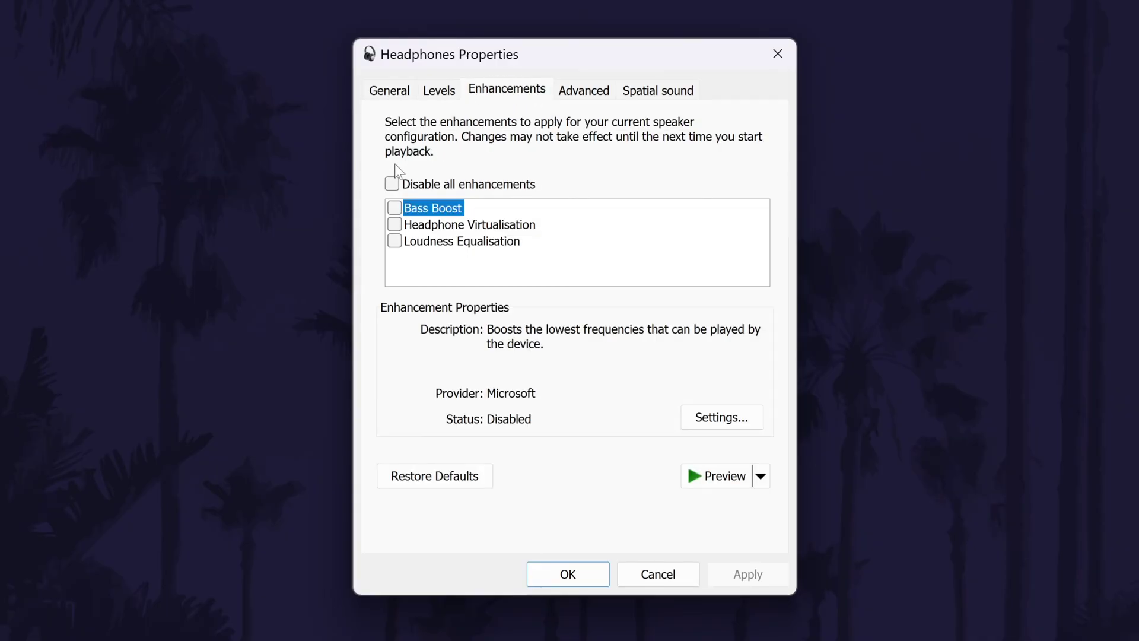
{"action": "left_click", "coordinate": [474, 184]}
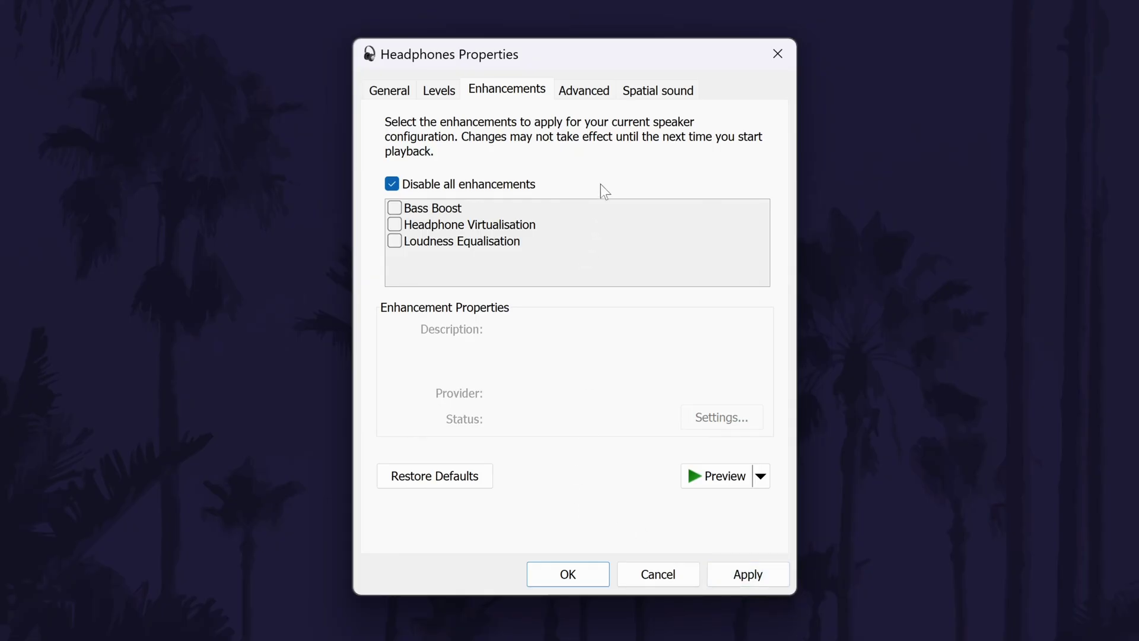
Step: Try 1 channel format, then apply 2 channel, 16 bit, 48000 Hz as the default format
{"action": "left_click", "coordinate": [590, 89]}
{"action": "left_click", "coordinate": [587, 201]}
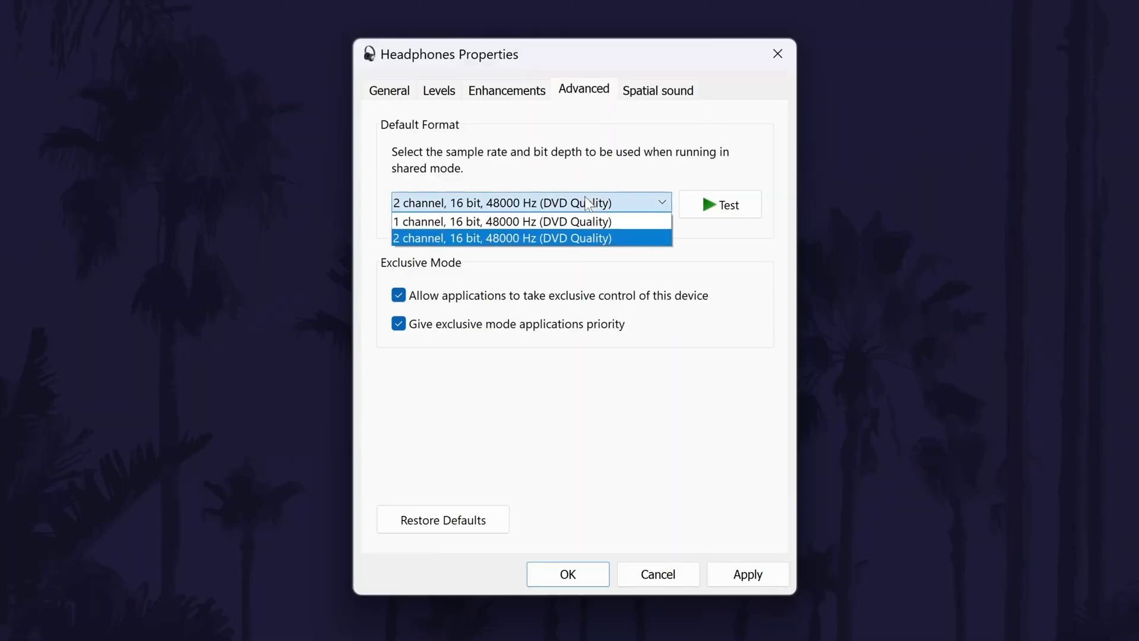
{"action": "left_click", "coordinate": [585, 221]}
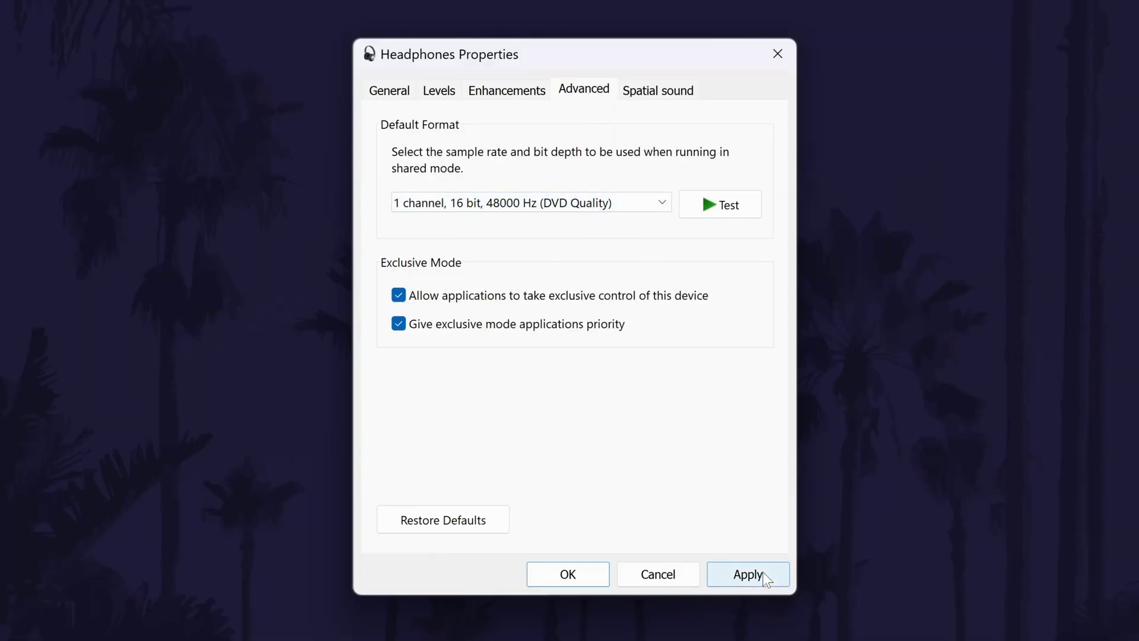
{"action": "left_click", "coordinate": [602, 203]}
{"action": "left_click", "coordinate": [599, 238]}
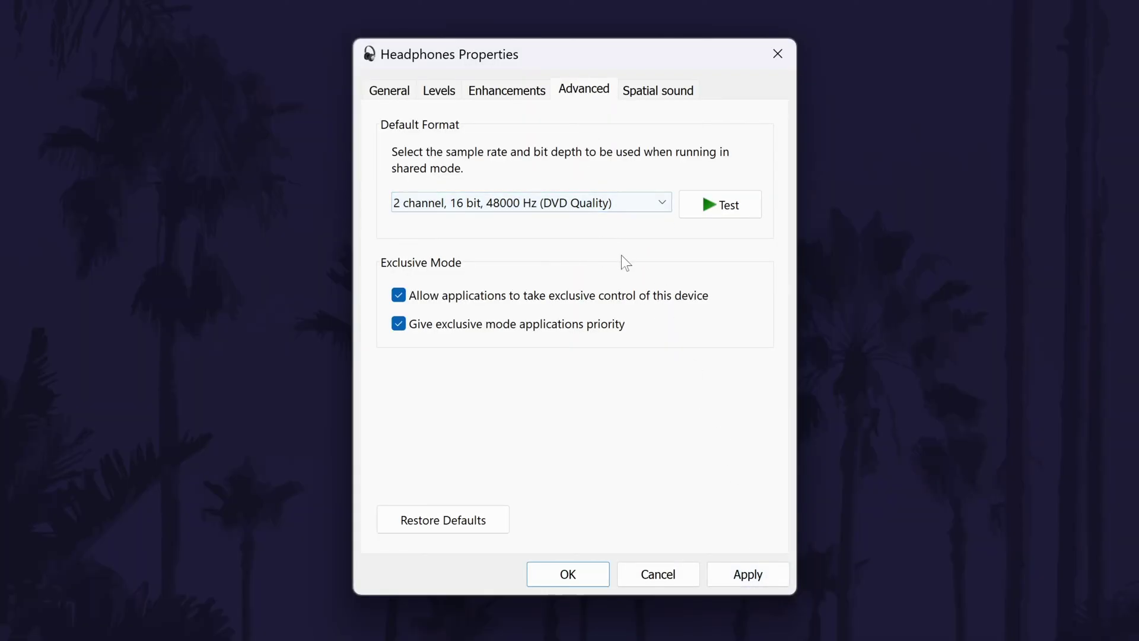
{"action": "left_click", "coordinate": [741, 574]}
Step: Leave the headphones' spatial sound format set to Off
{"action": "left_click", "coordinate": [659, 90]}
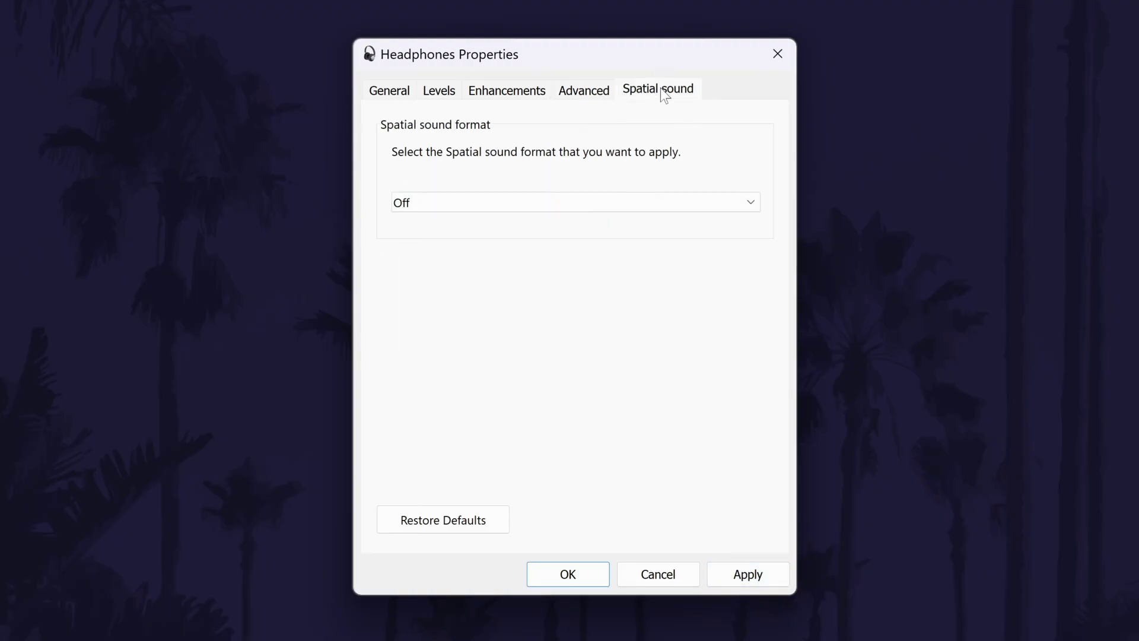
{"action": "left_click", "coordinate": [522, 202]}
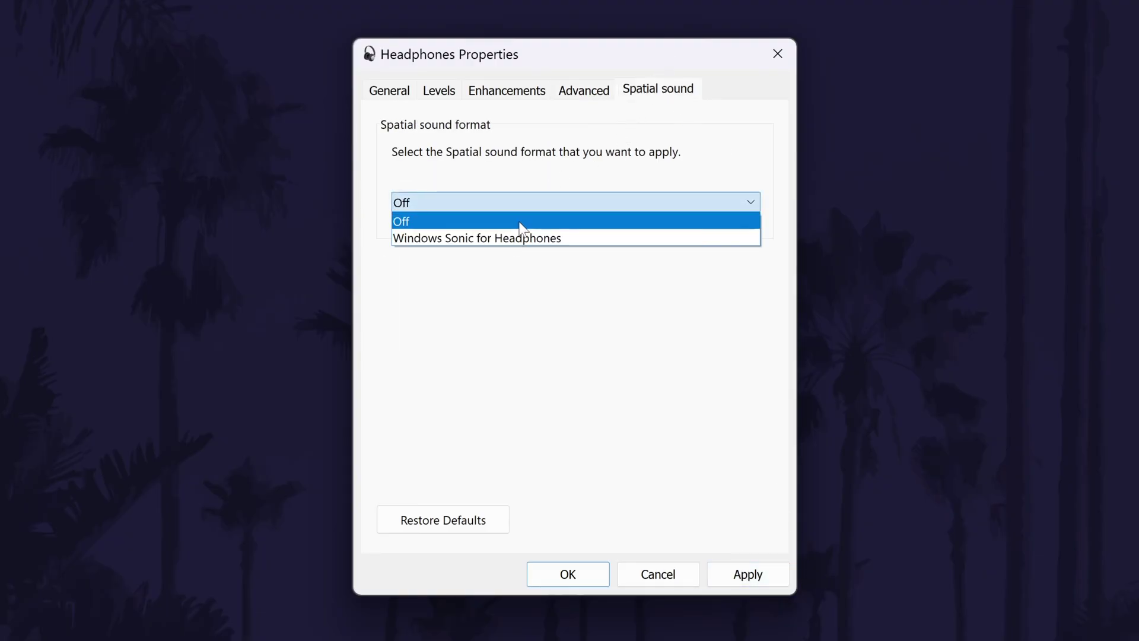
{"action": "left_click", "coordinate": [520, 221]}
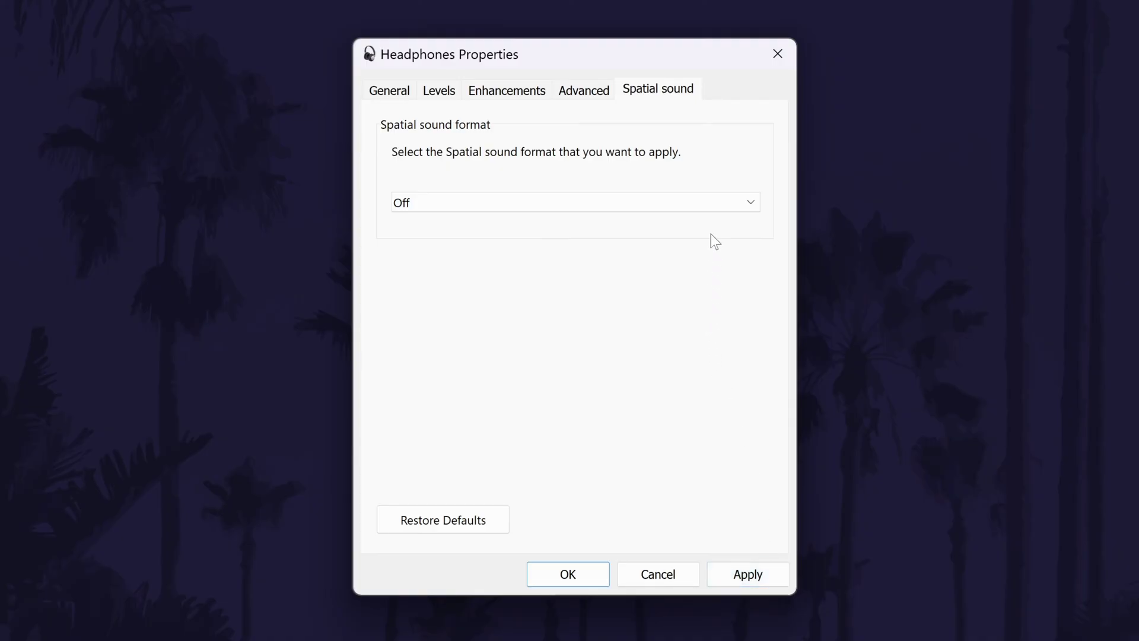
{"action": "left_click", "coordinate": [713, 205]}
{"action": "left_click", "coordinate": [711, 317]}
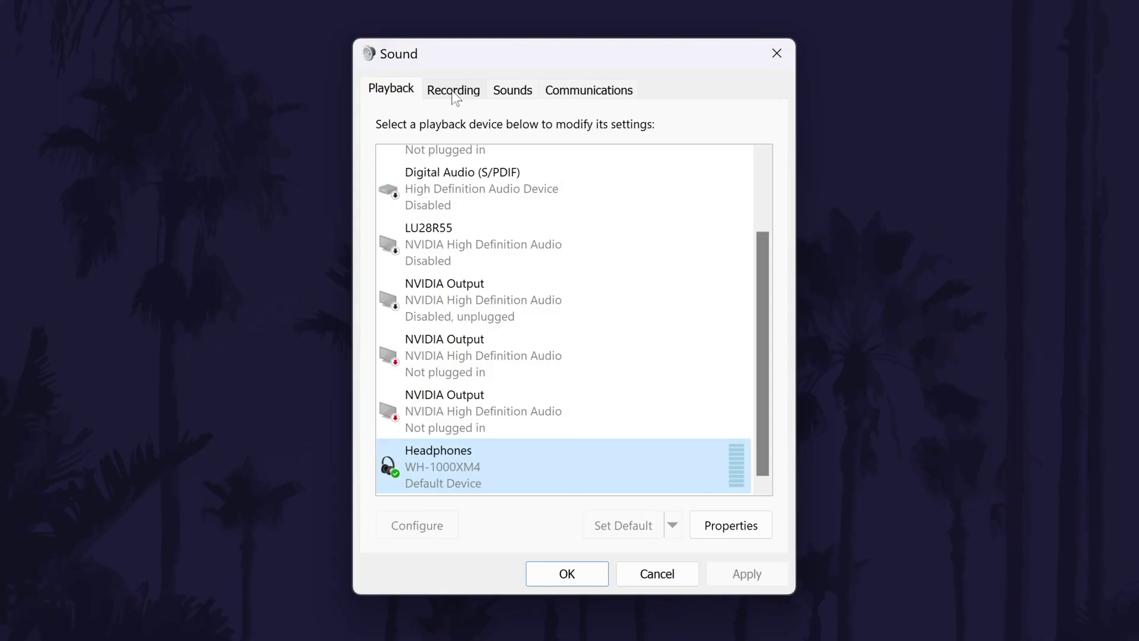
Step: On the Recording tab, check the WH-1000XM4 headset microphone and leave it disabled
{"action": "left_click", "coordinate": [451, 90]}
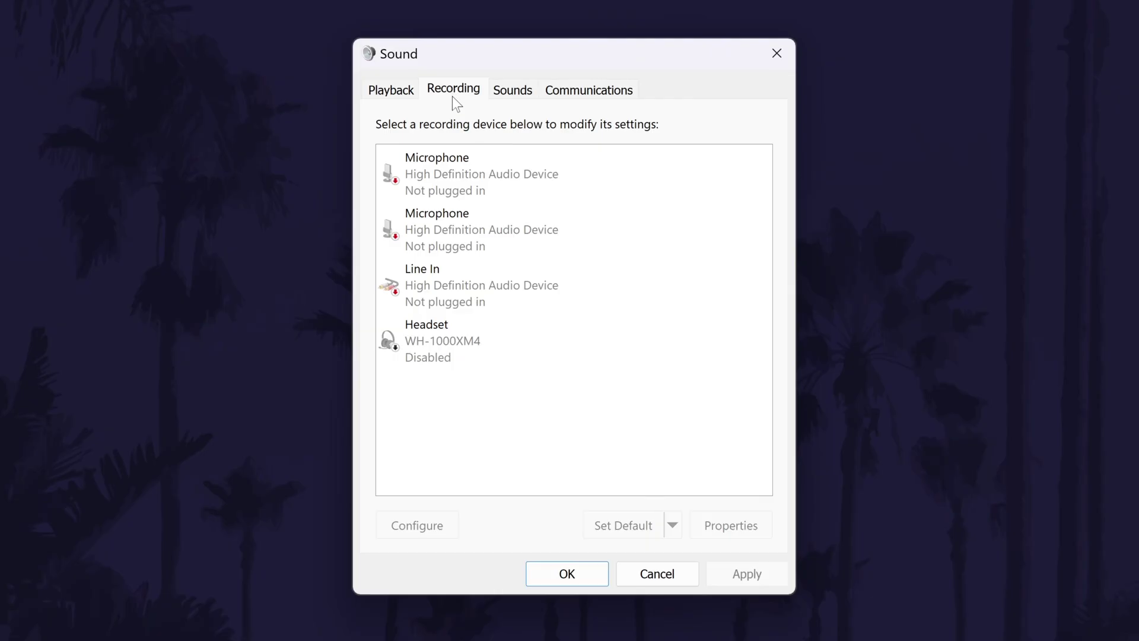
{"action": "right_click", "coordinate": [494, 343]}
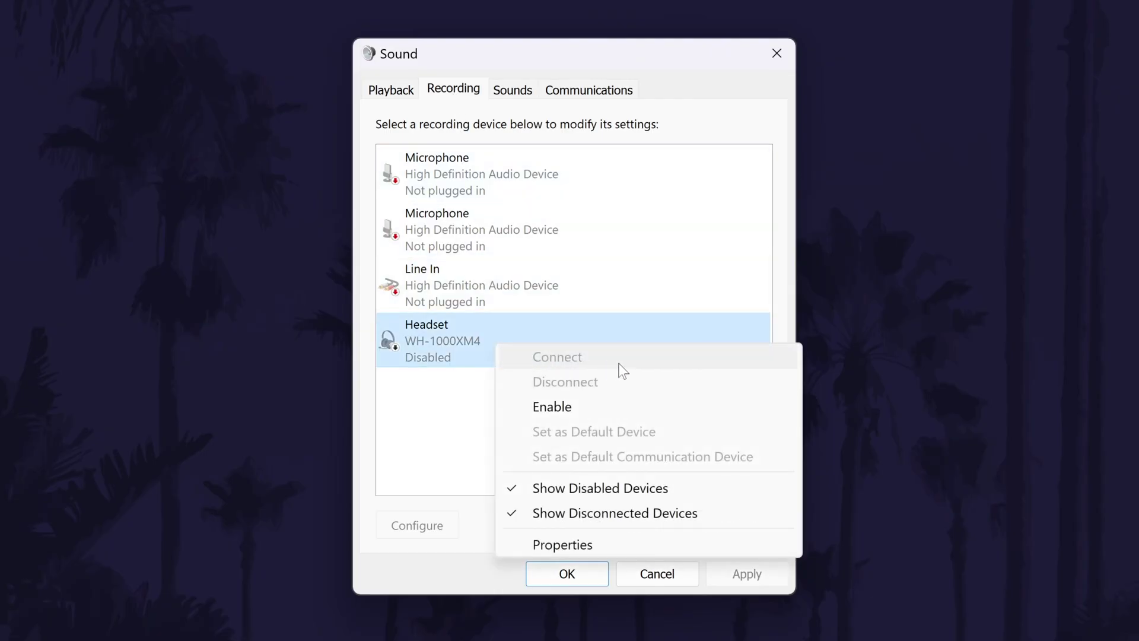
{"action": "left_click", "coordinate": [432, 405]}
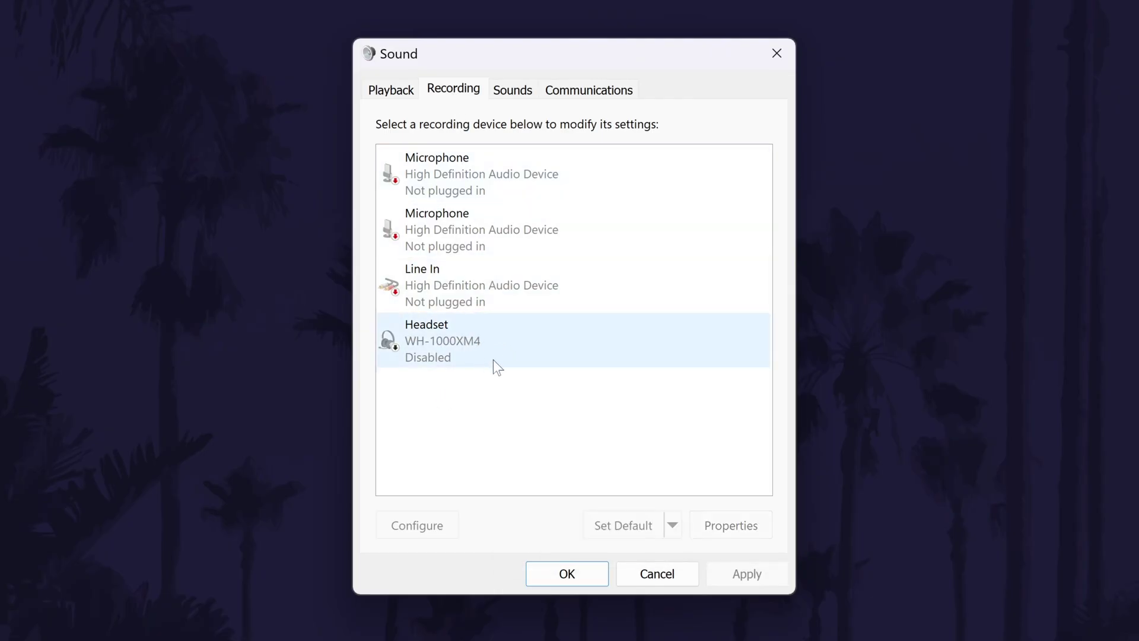